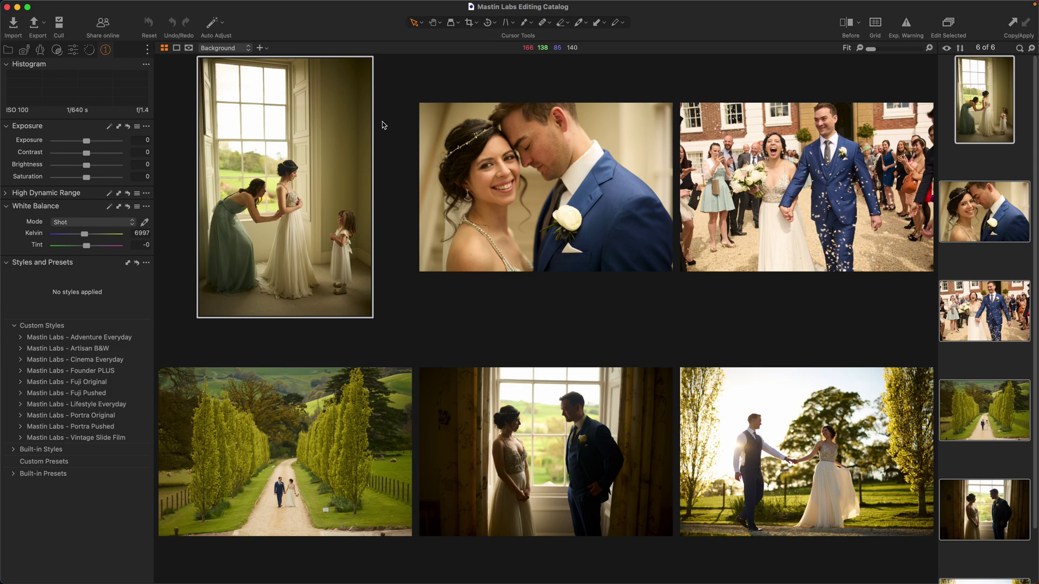
Assign the shortcut Shift+Cmd+1 to the 1b. Cinema 400 style in the Mastin Labs - Cinema Everyday pack.
mouse_move(189, 2)
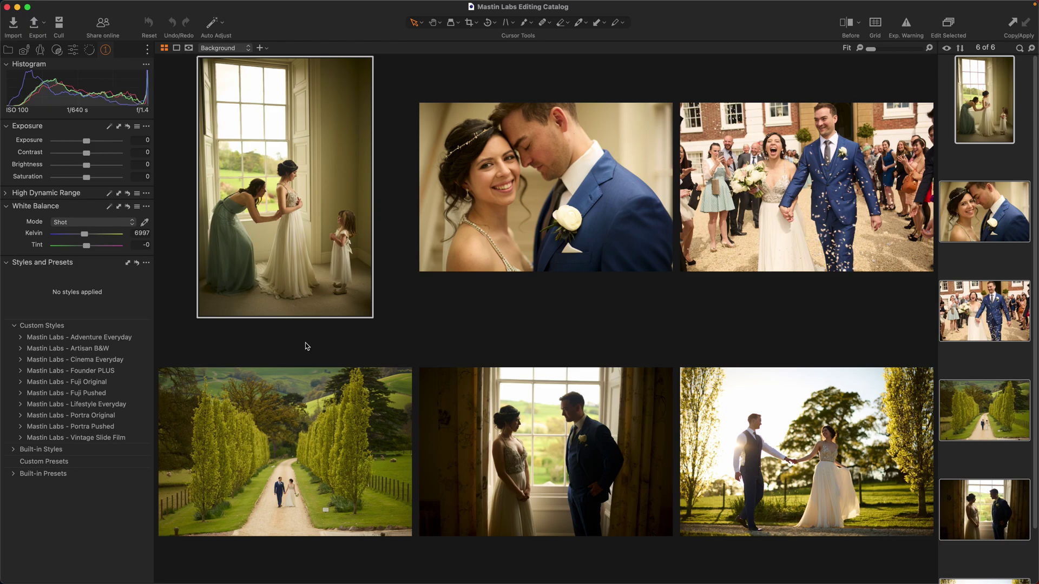
key("Left")
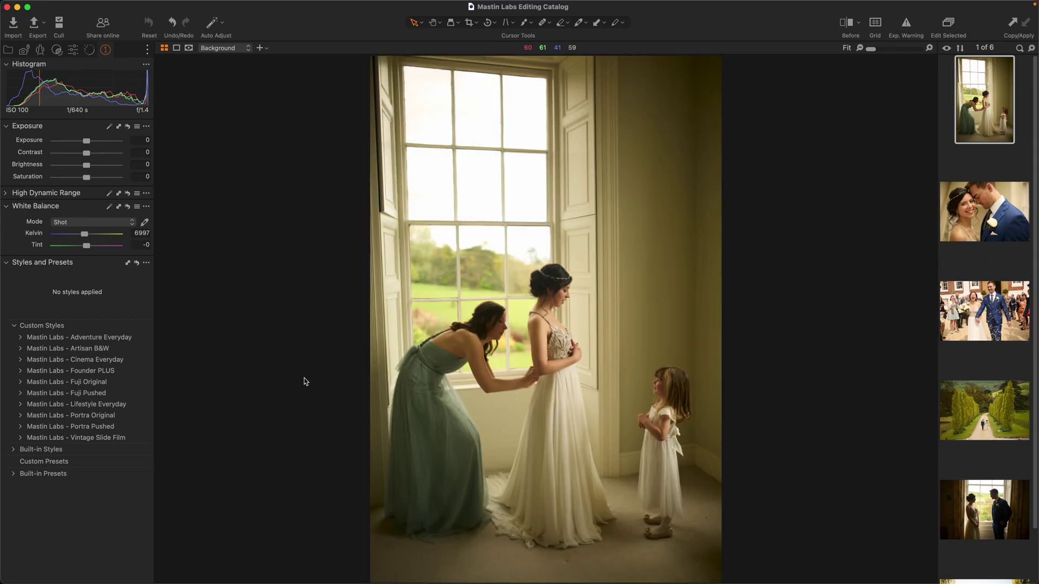
left_click(20, 360)
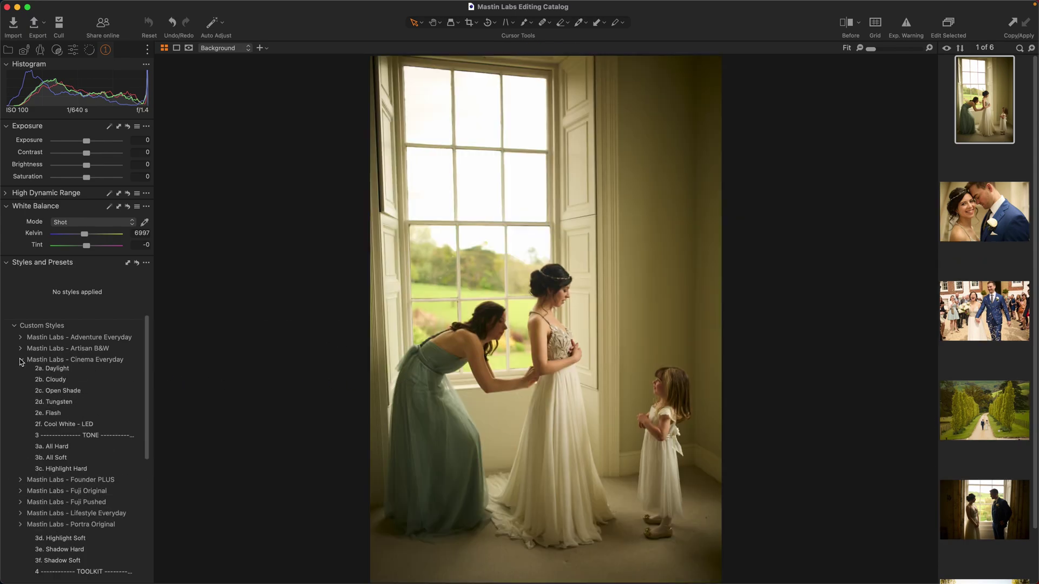
right_click(129, 394)
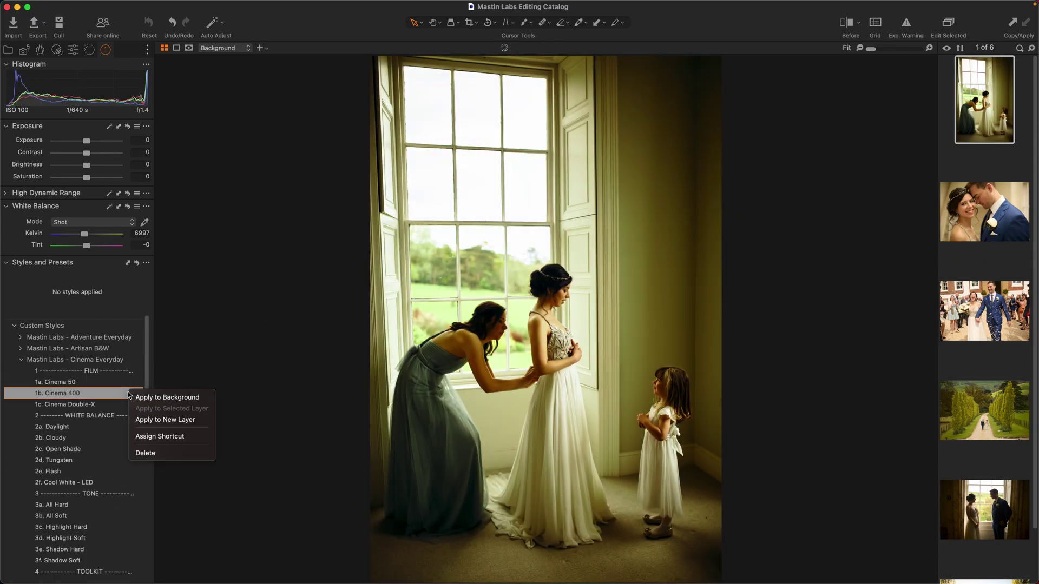
left_click(172, 436)
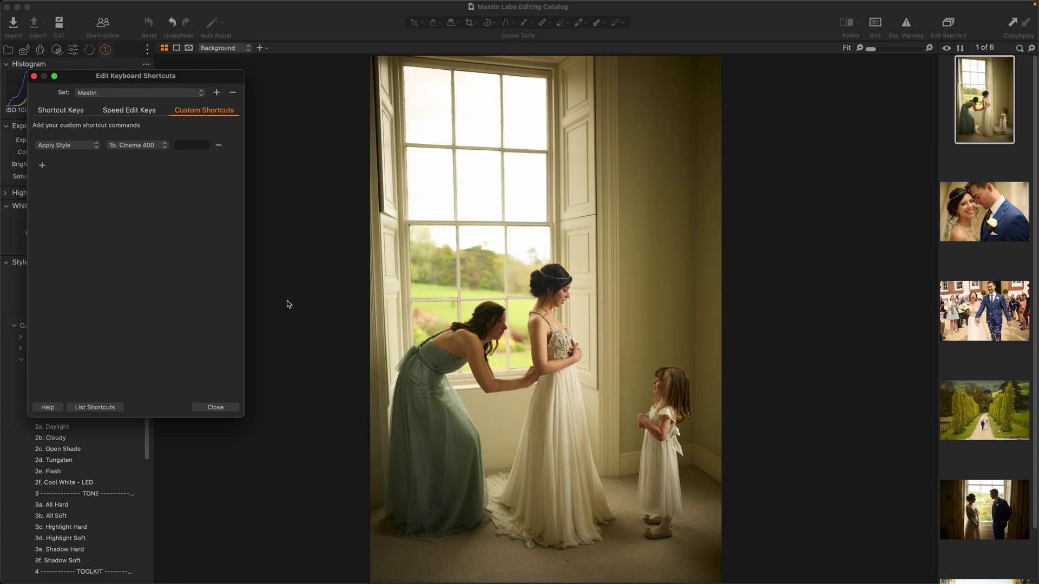
key("shift+super+1")
left_click(227, 409)
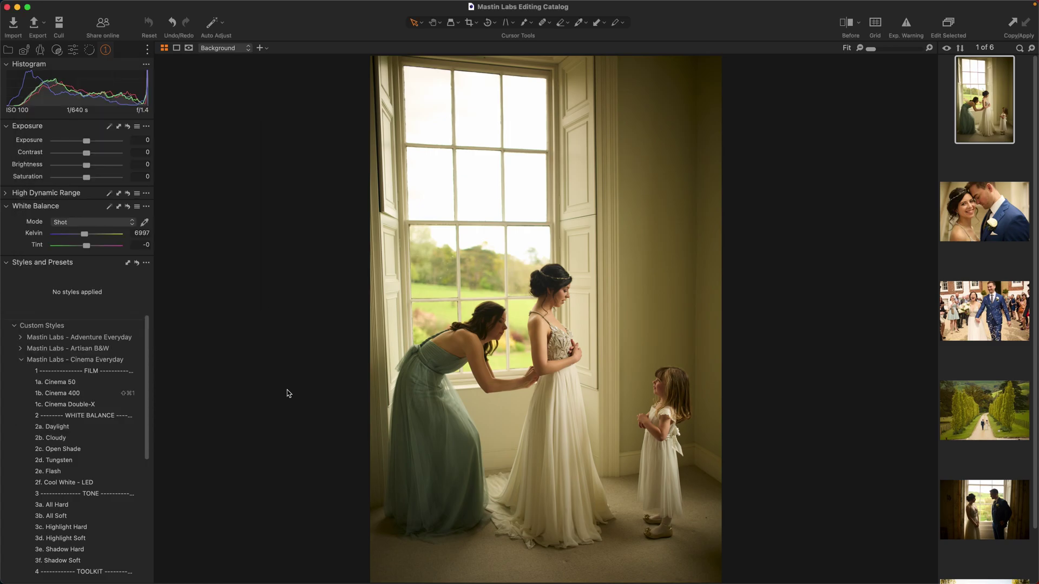
Try Cinema 400 on the bride's window photo with exposure 0.42, Kelvin 5363 and tint 4.6, and reset all its adjustments.
key("shift+super+1")
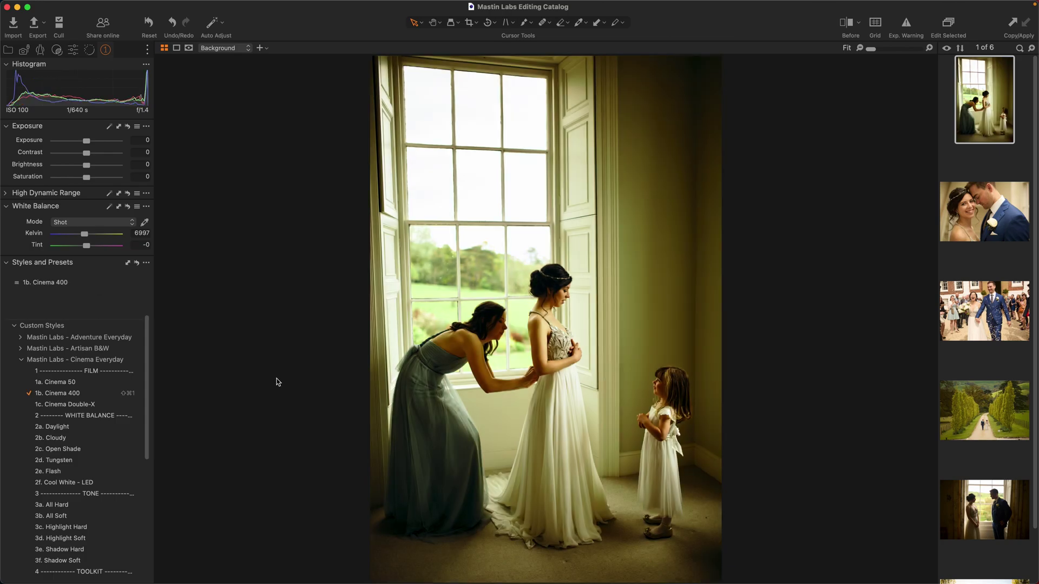
key("super+z")
left_click_drag(86, 141, 89, 145)
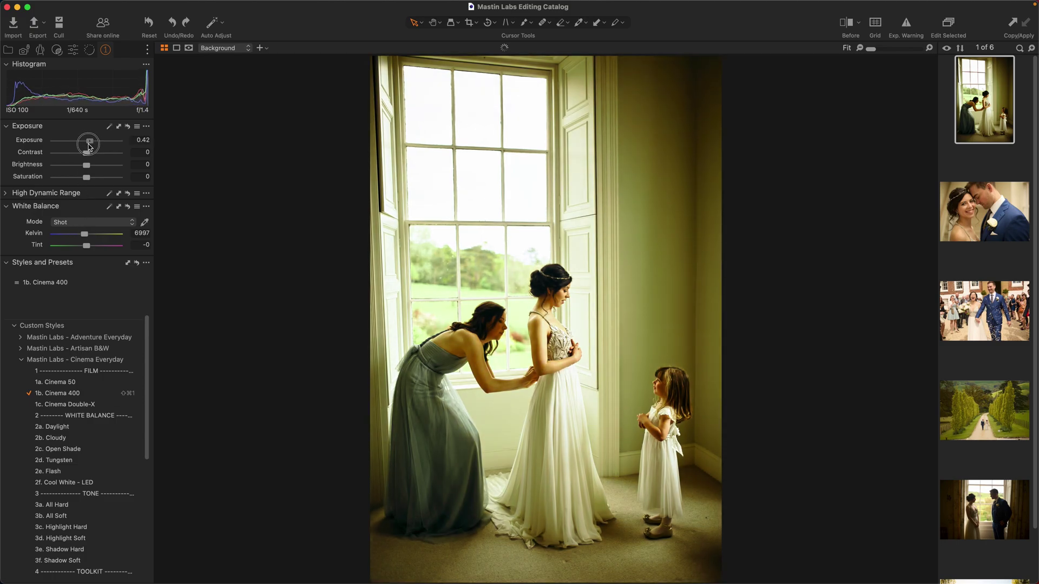
left_click_drag(87, 246, 79, 239)
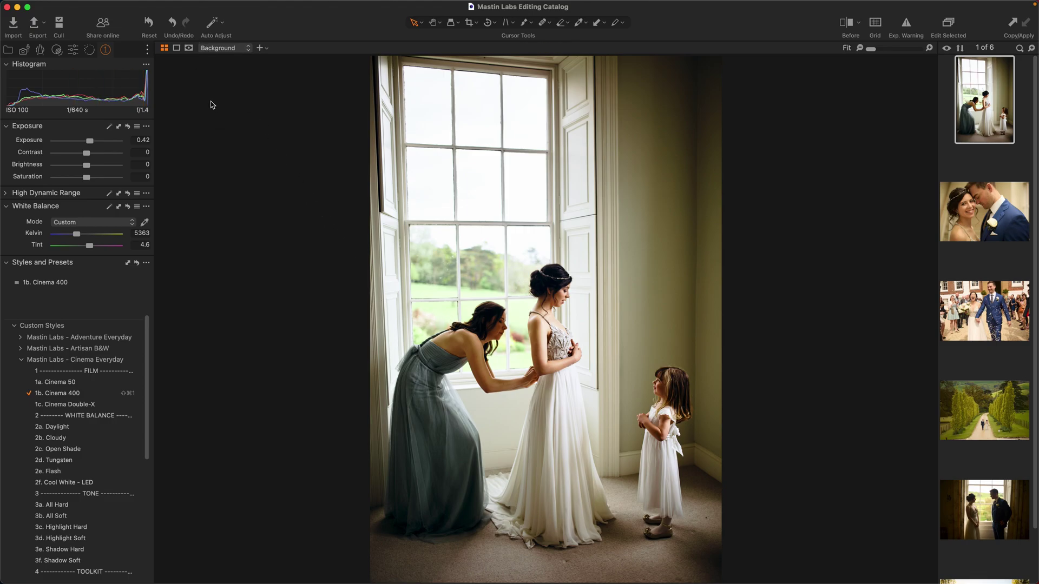
left_click(149, 23)
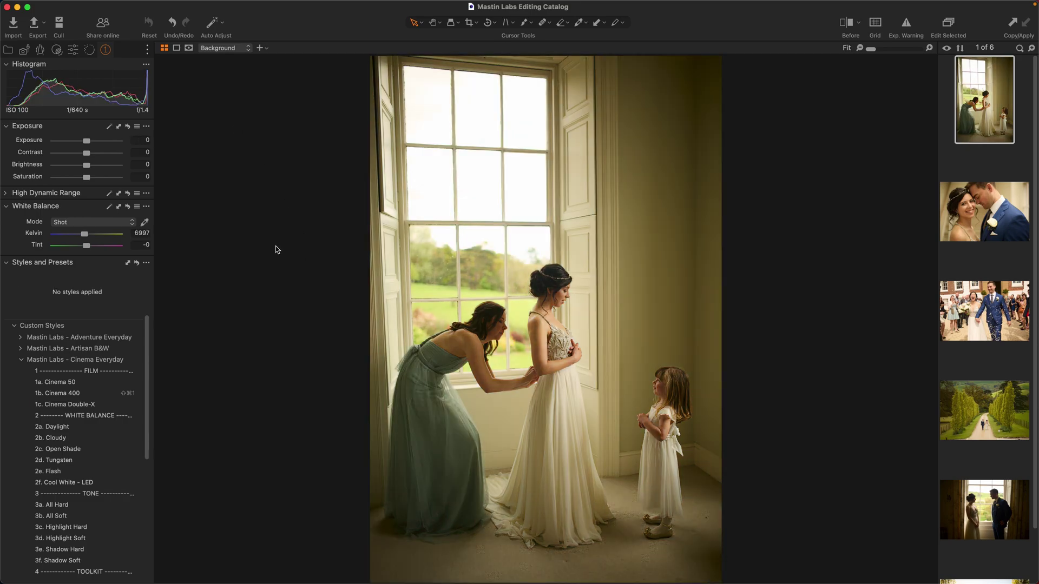
Apply the Cinema 400 style to the bride's window photo and raise its exposure to about 0.21.
key("shift+super+1")
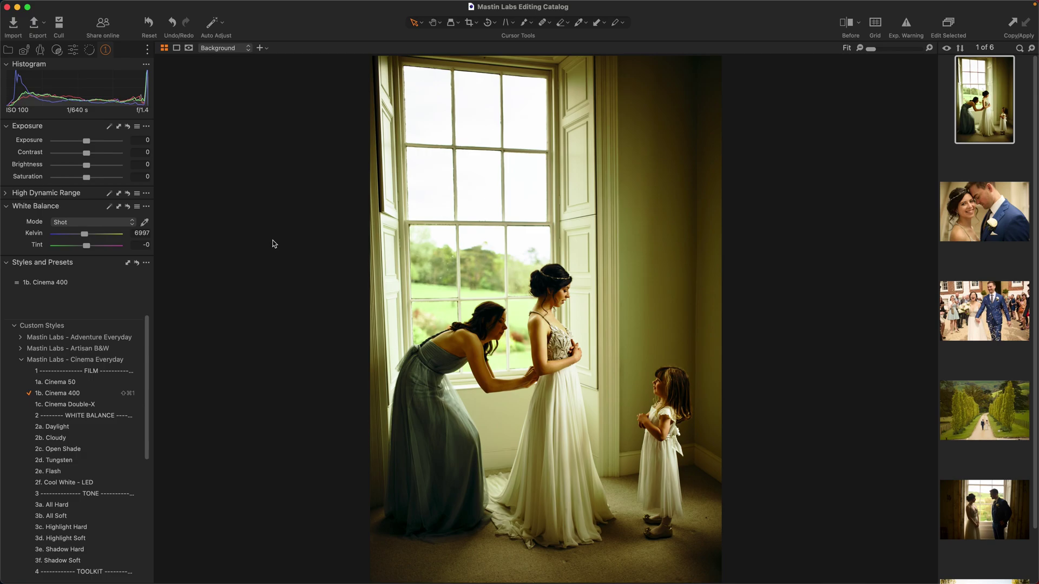
key("q")
mouse_move(562, 325)
left_mouse_down()
mouse_move(536, 325)
mouse_move(565, 325)
left_mouse_up()
scroll(563, 325, "up", 5)
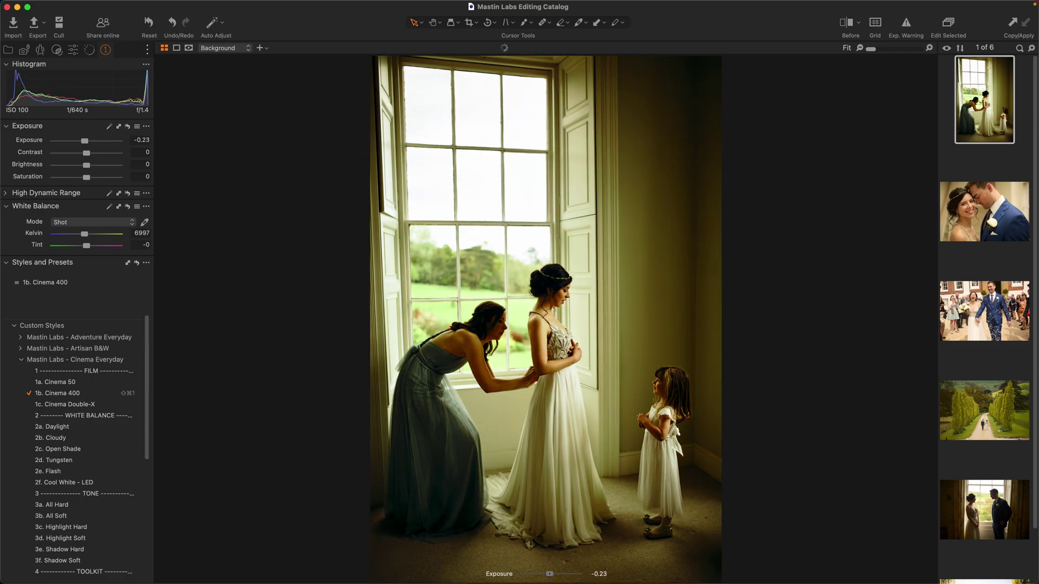
scroll(563, 325, "up", 1)
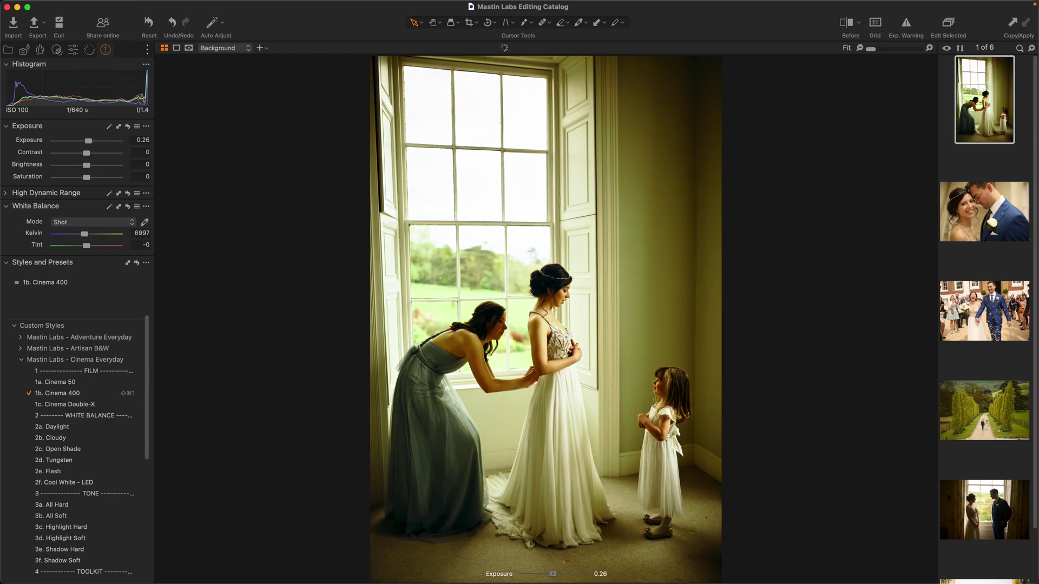
Set the window photo's white balance to Kelvin 5847 and tint 3.9, and fine-tune its exposure slightly brighter.
key("w")
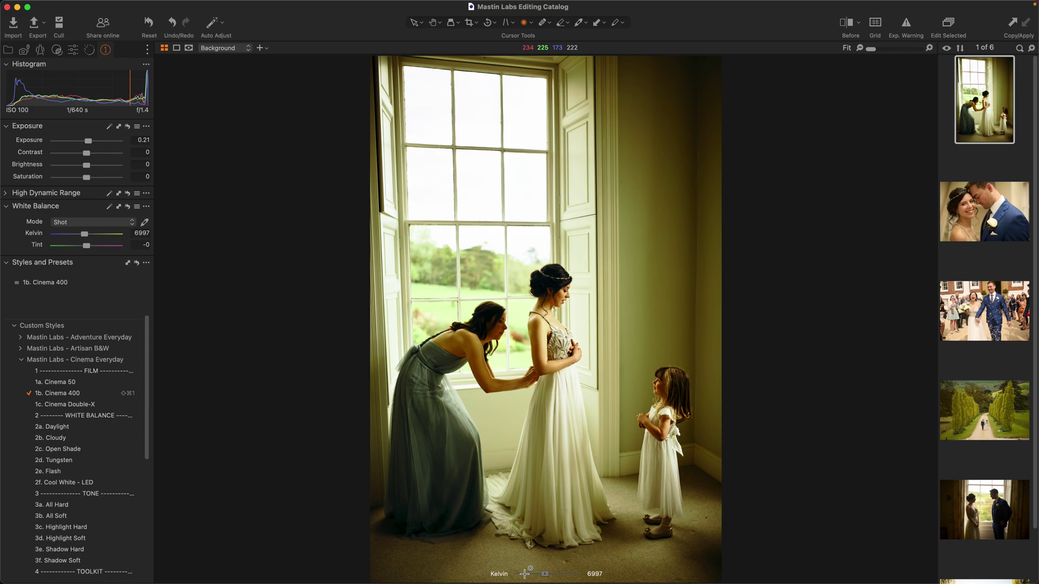
left_click(563, 412)
scroll(545, 319, "down", 5)
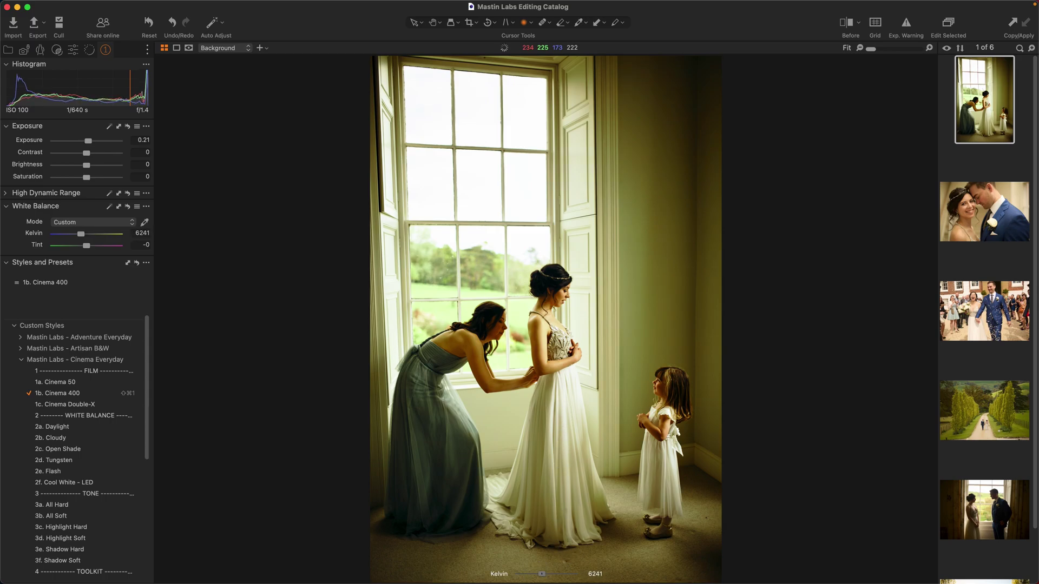
left_click(561, 411)
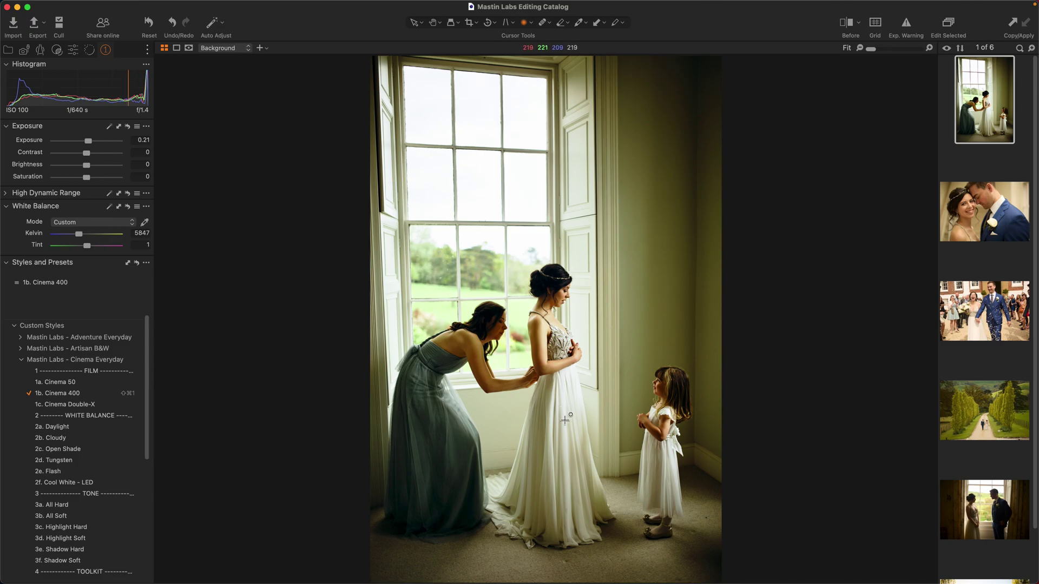
left_click(586, 380)
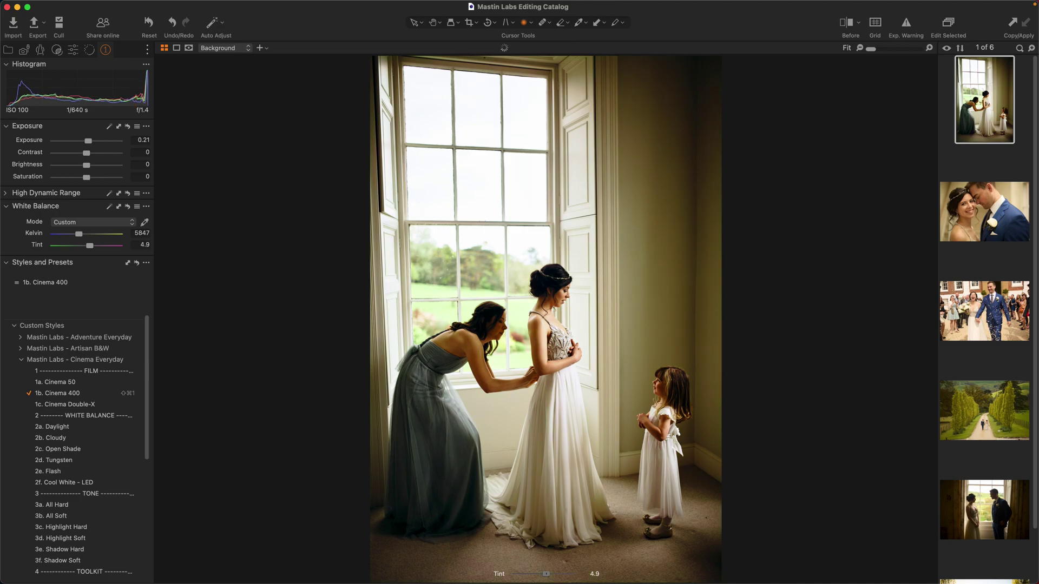
scroll(558, 363, "down", 1)
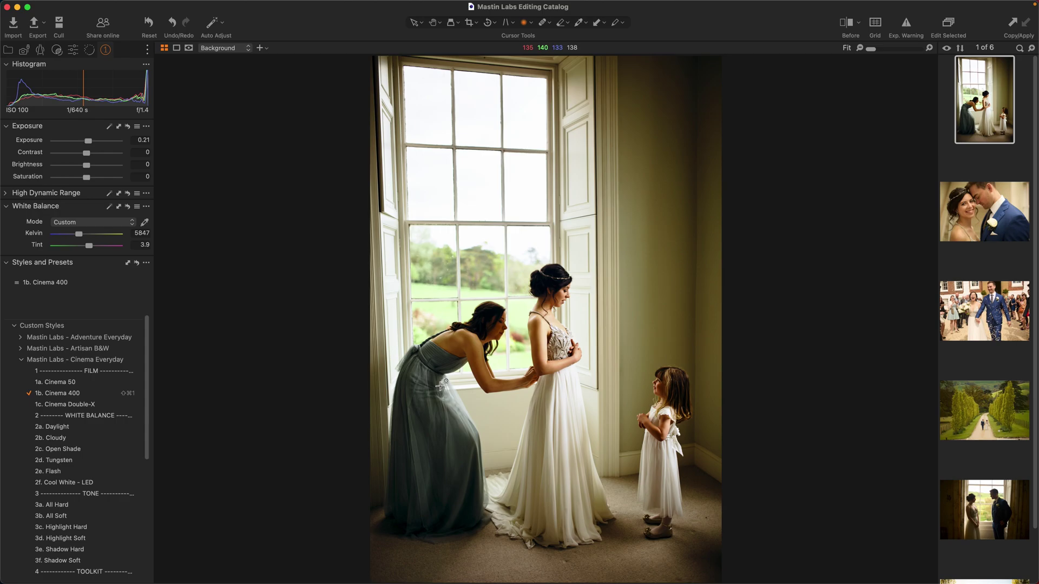
key("q")
scroll(471, 393, "up", 1)
Apply the Cinema 400 style to the close-up couple portrait and set its exposure to 0.33.
left_click(985, 222)
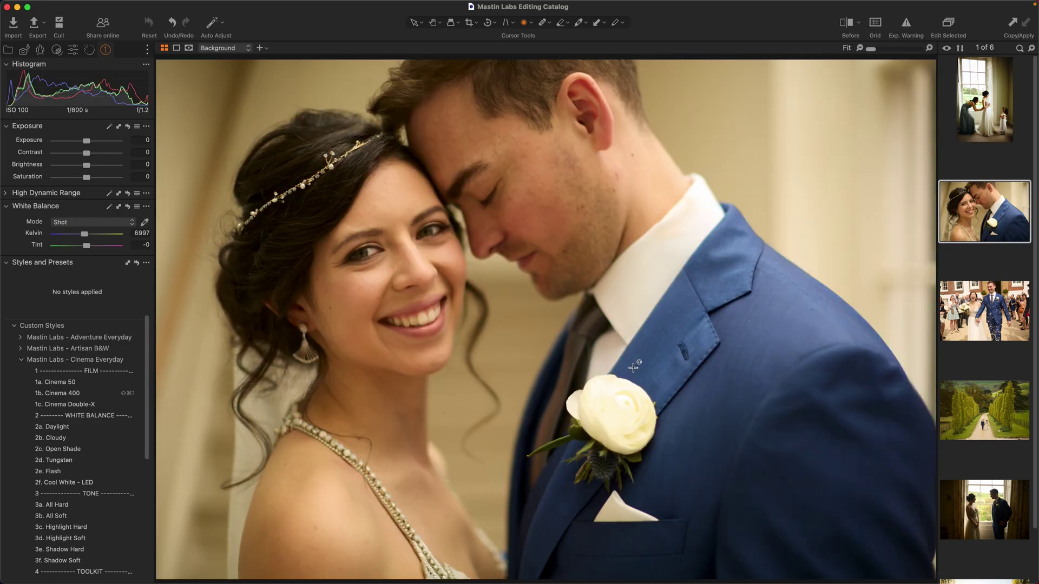
key("shift+super+1")
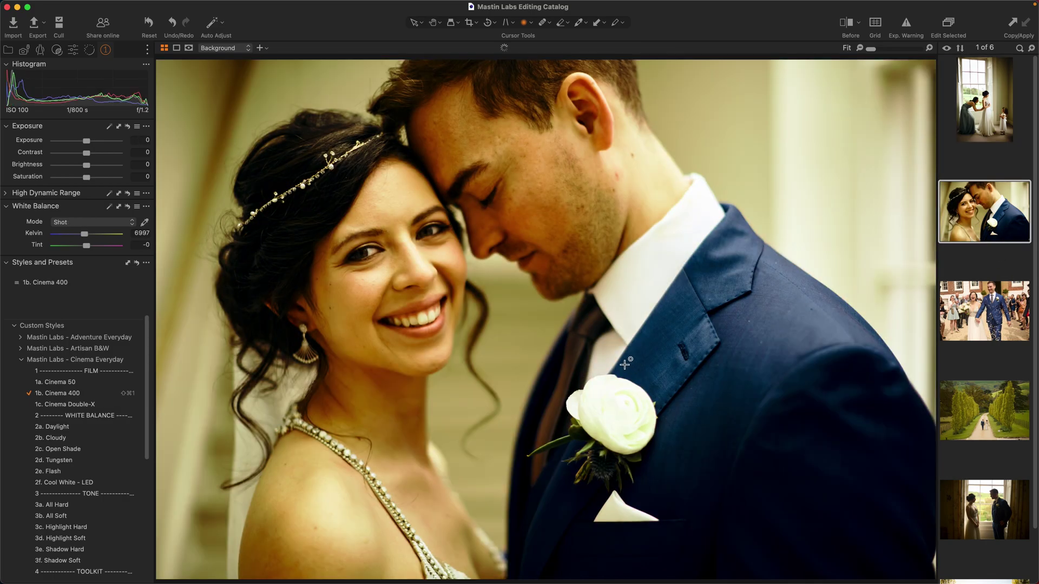
key("q")
scroll(573, 369, "up", 5)
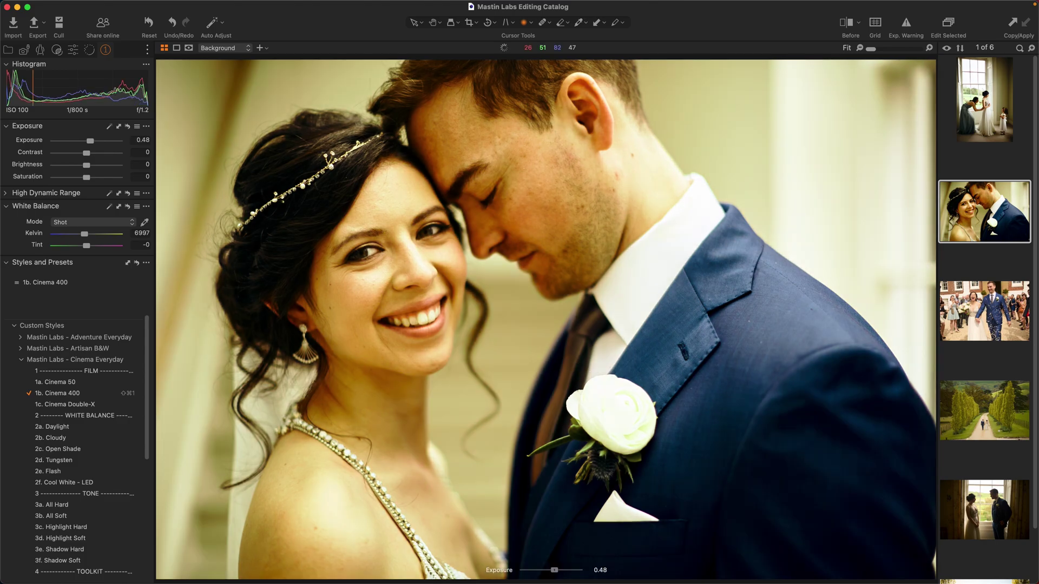
scroll(575, 369, "down", 2)
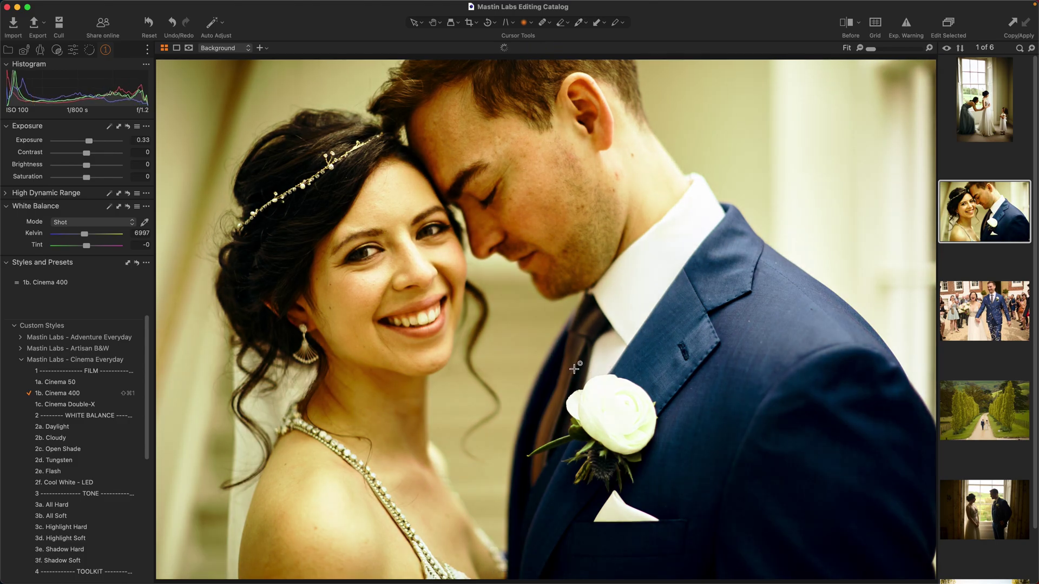
Set the couple portrait's white balance to Kelvin 5175 and tint 1.5.
scroll(573, 369, "down", 15)
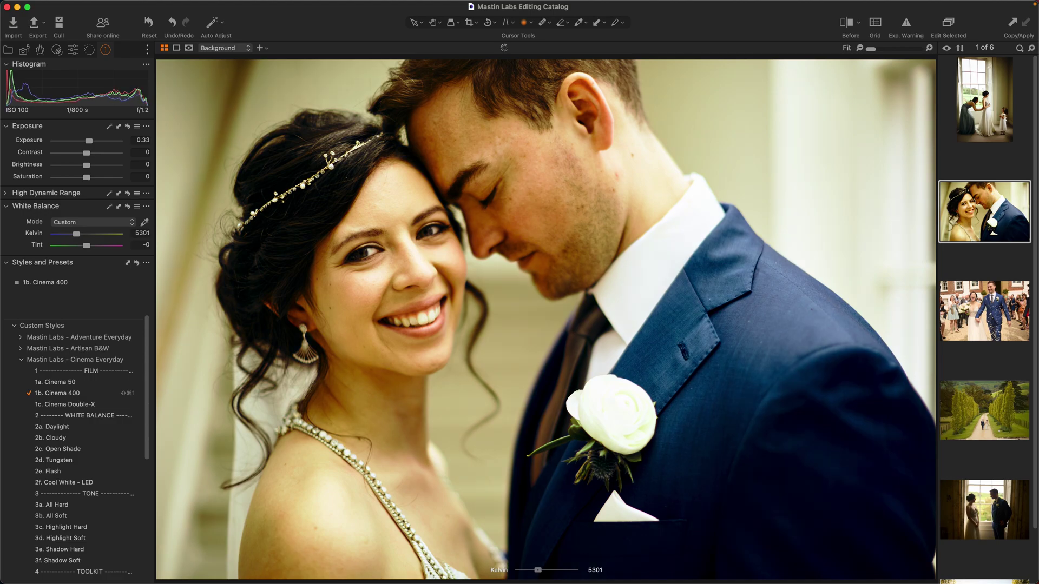
scroll(574, 369, "down", 3)
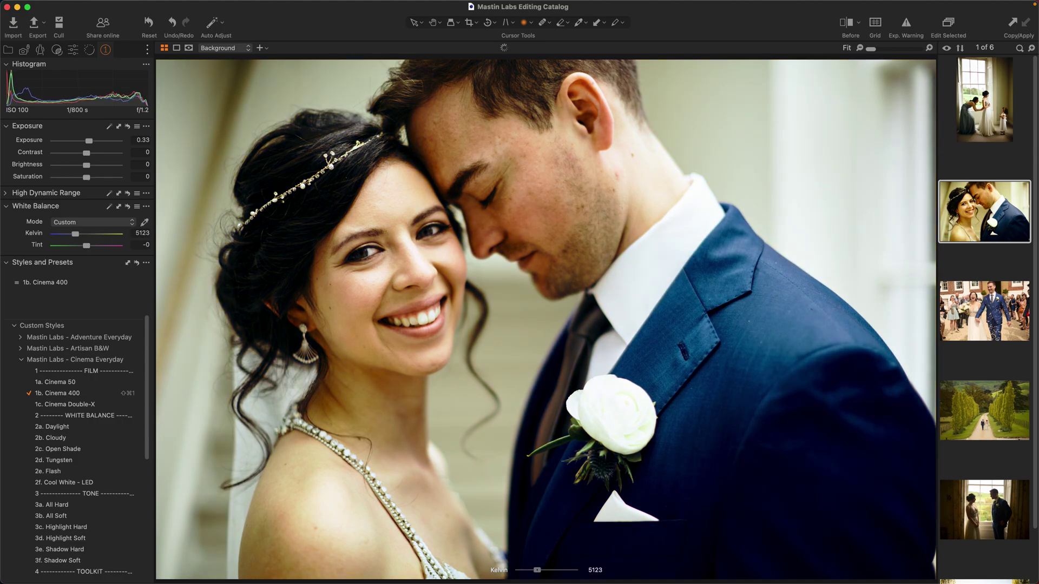
scroll(575, 366, "up", 1)
scroll(569, 366, "up", 1)
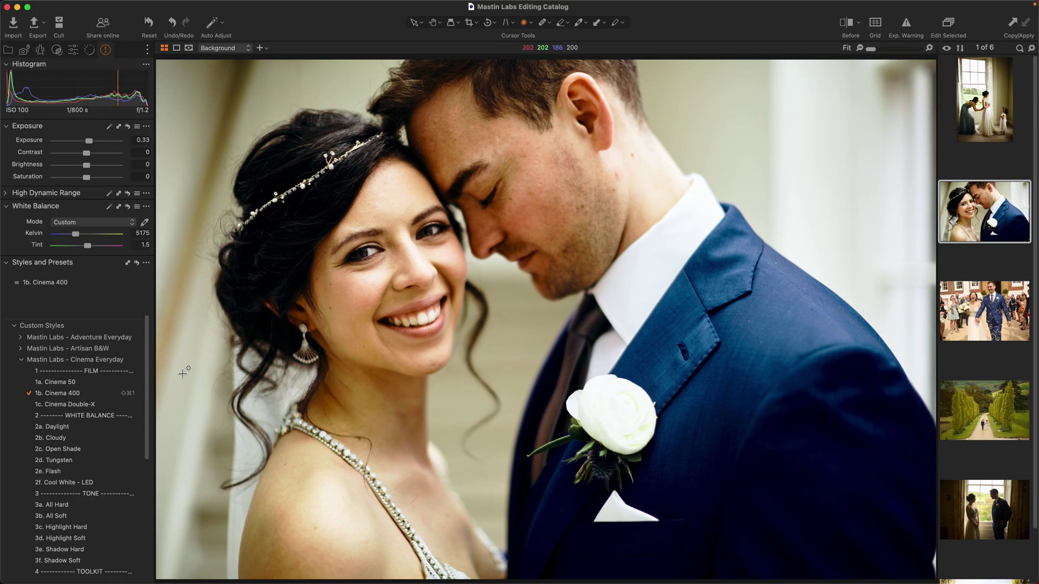
Assign the shortcut Shift+Cmd+2 to the 3b. All Soft tone style and apply that style to the couple portrait.
left_click_drag(147, 382, 150, 427)
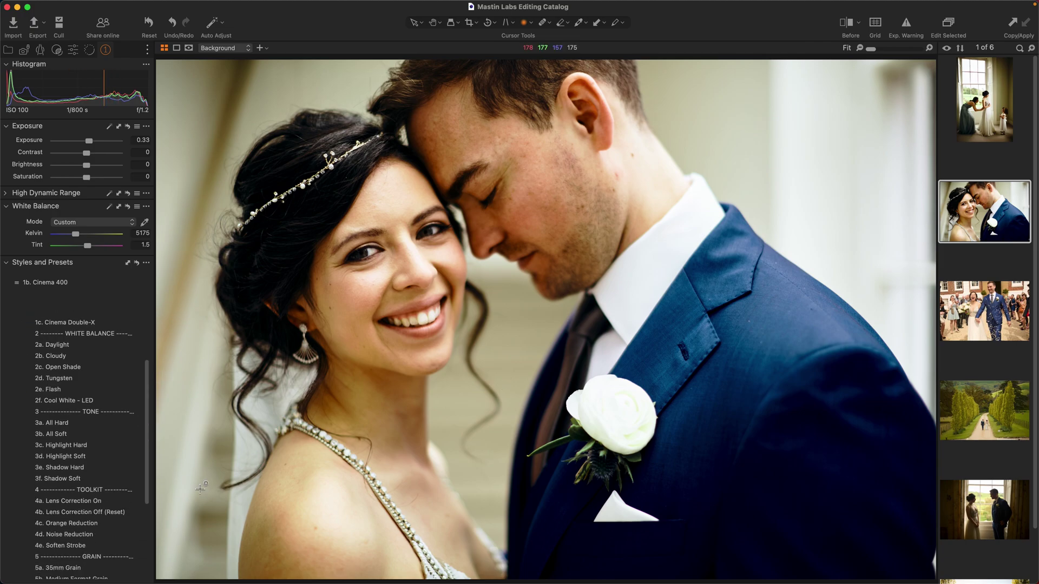
left_click(128, 481)
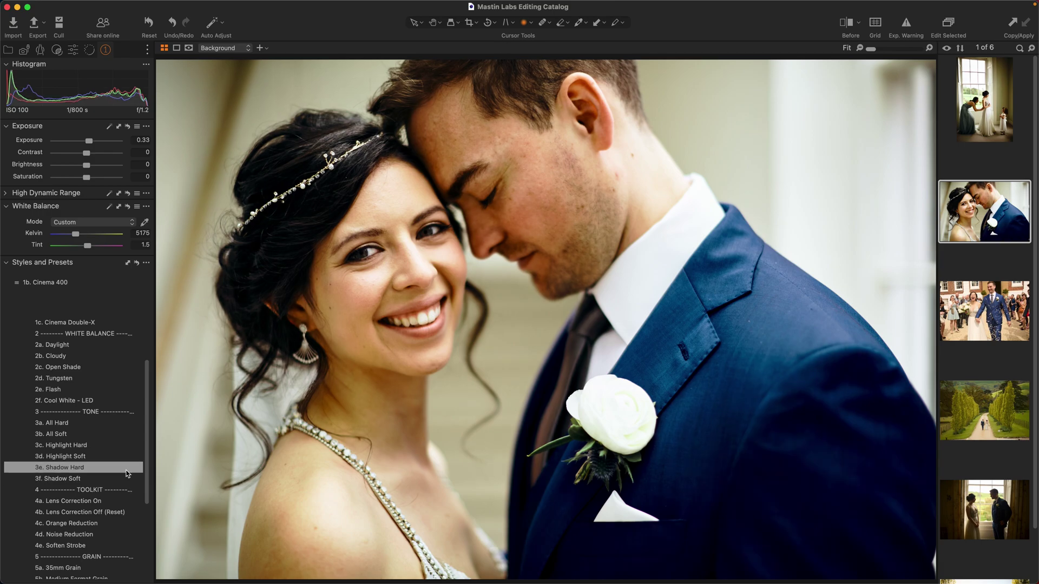
left_click(122, 434)
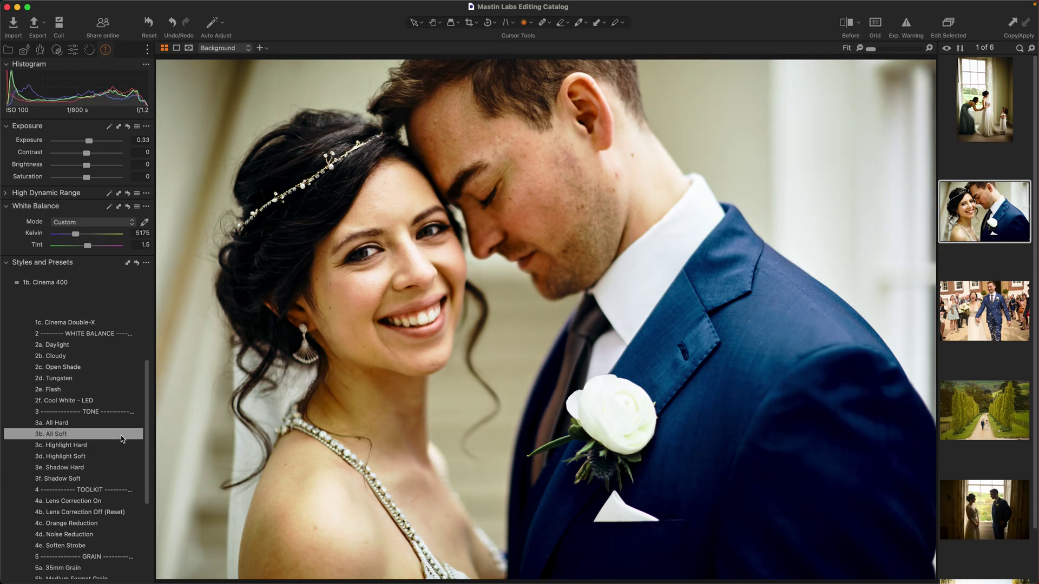
right_click(121, 438)
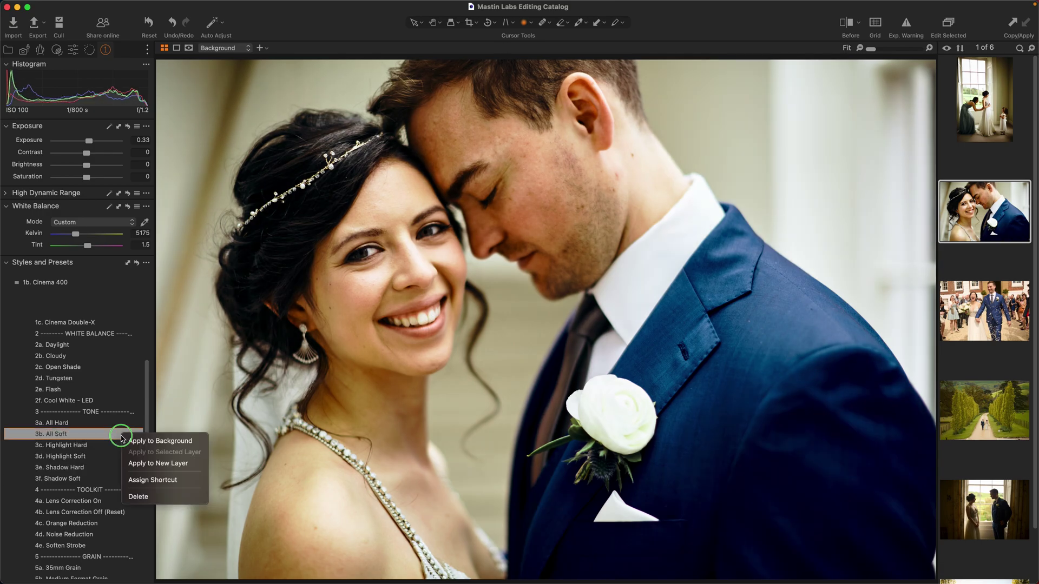
left_click(144, 479)
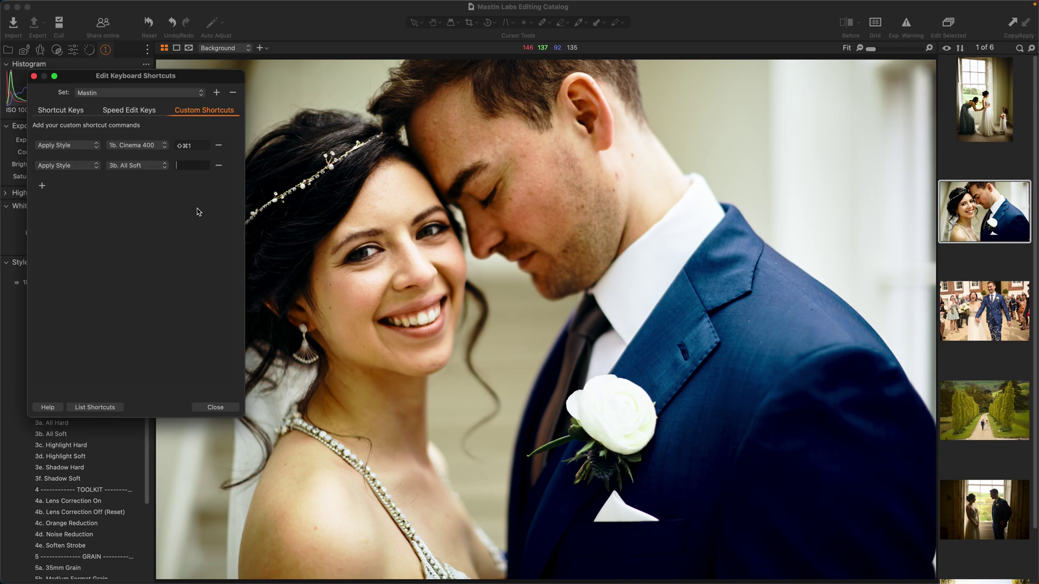
key("shift+super+2")
left_click(233, 407)
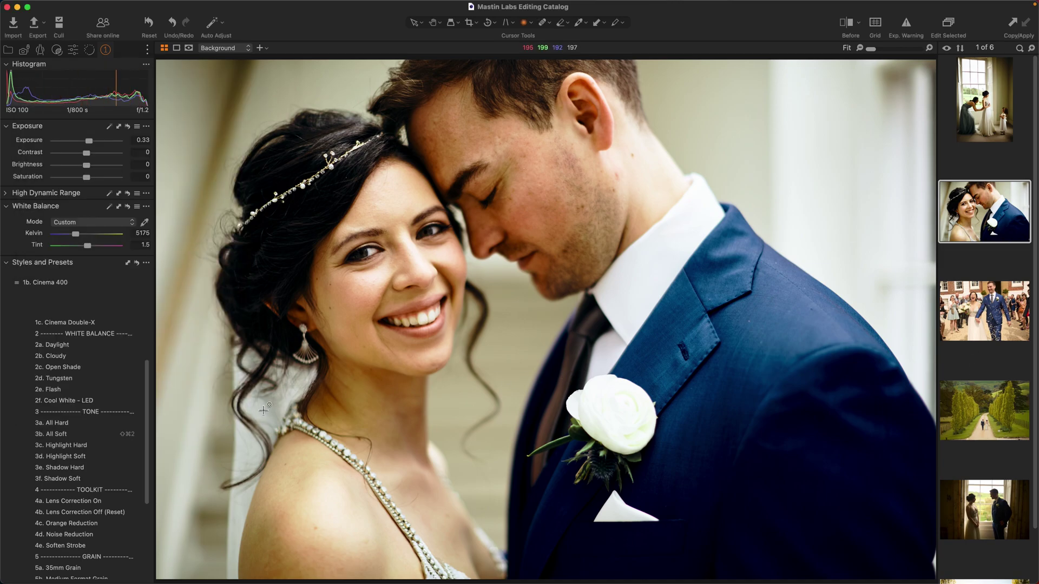
key("shift+super+2")
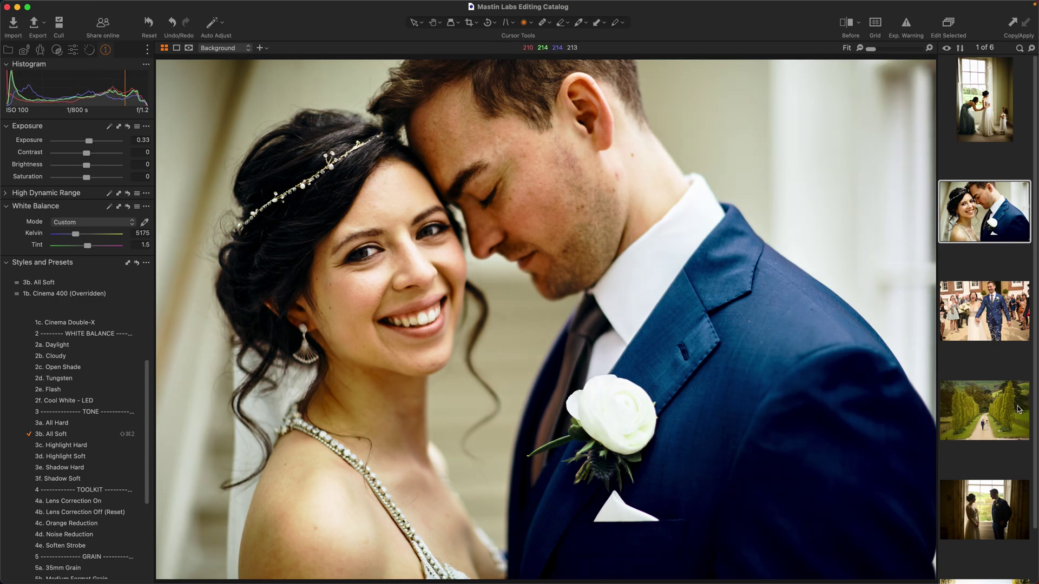
Apply the Cinema 400 and 3b. All Soft styles to the confetti walk photo, with its white balance at Kelvin 6309.
left_click(977, 311)
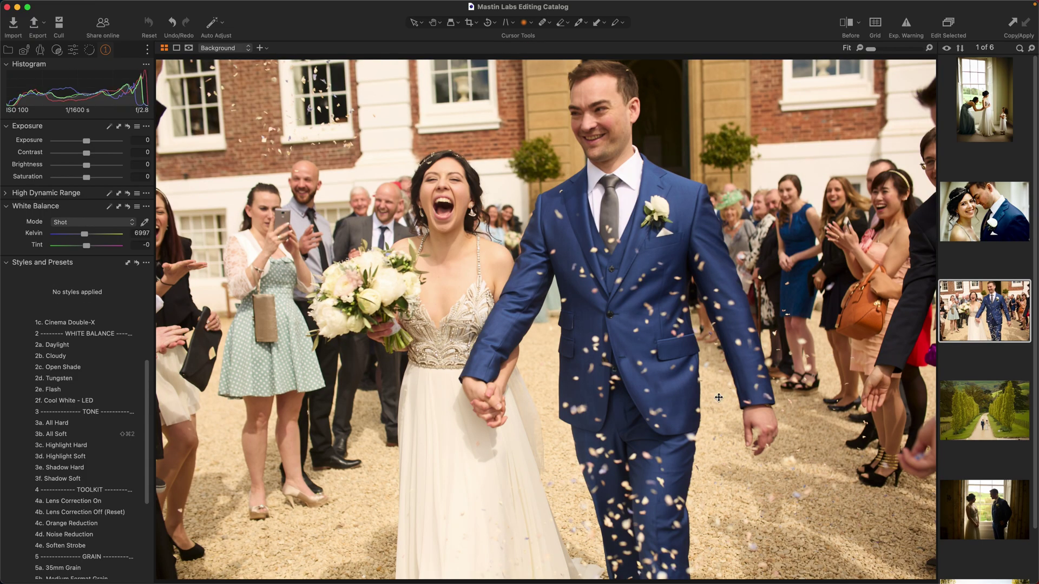
key("shift+super+1")
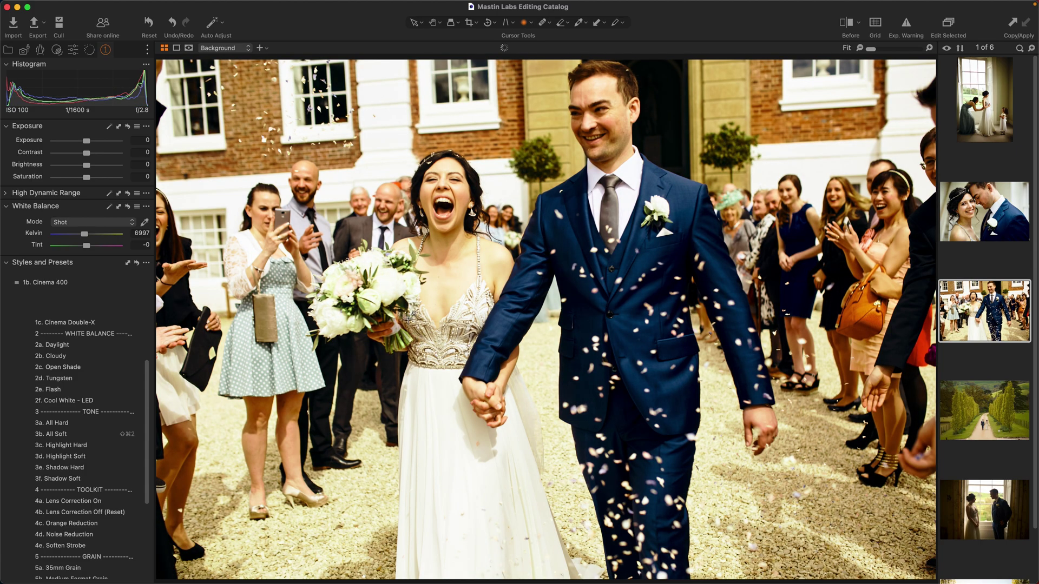
left_click(482, 342)
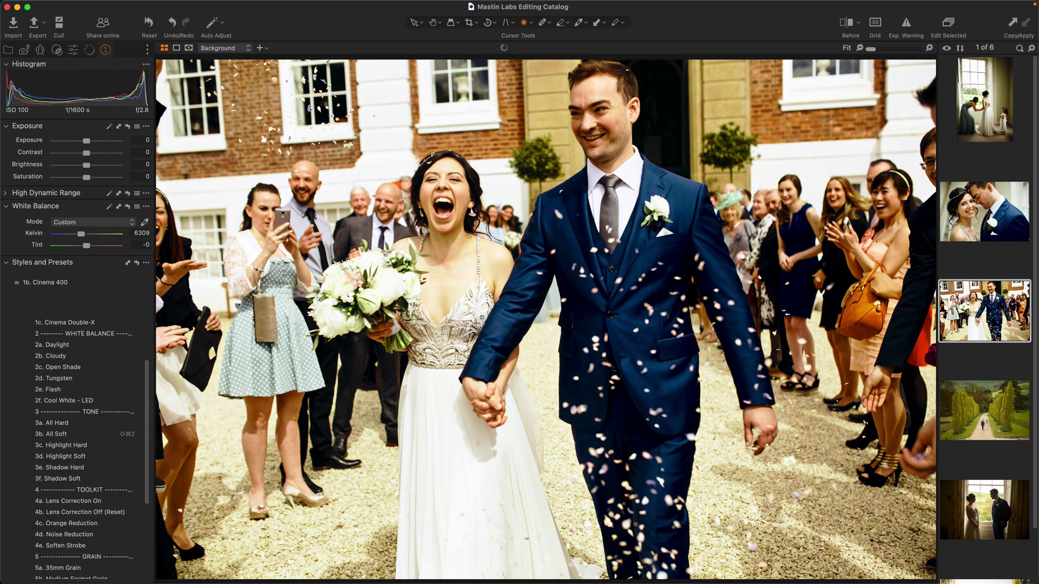
key("shift+super+2")
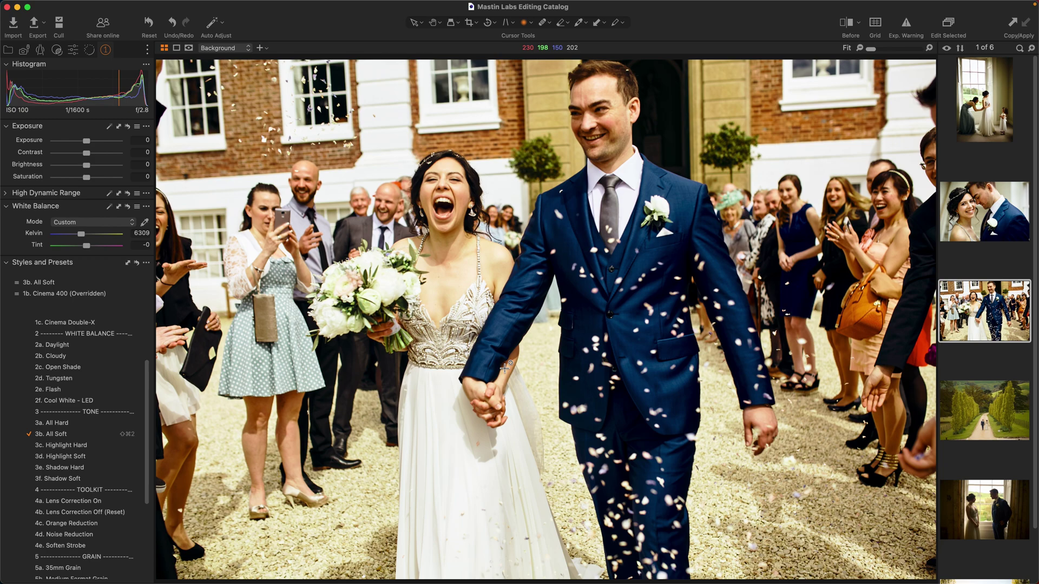
Compare the confetti walk photo with and without the 3b. All Soft style.
key("super+z")
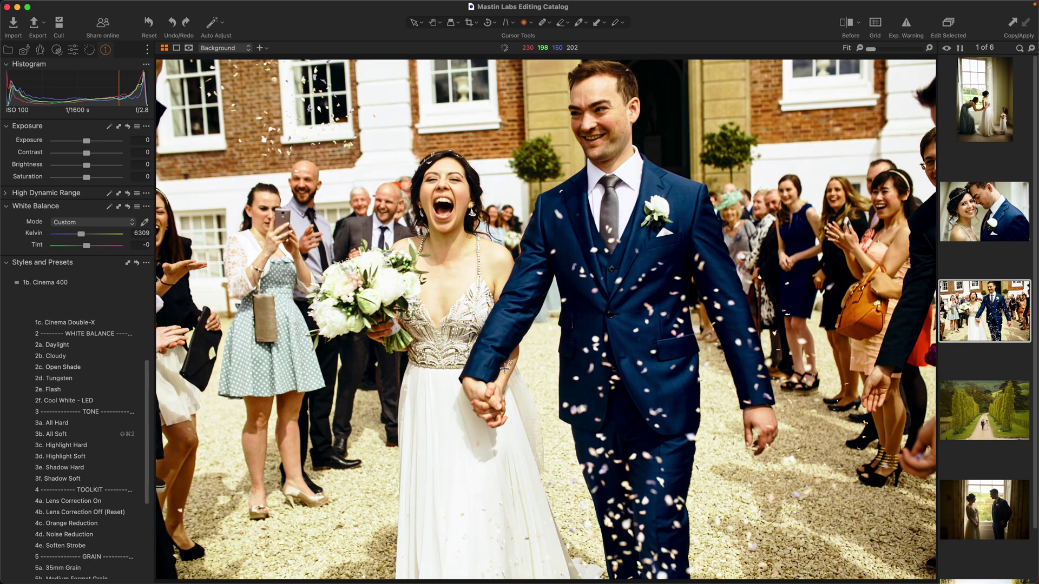
key("shift+super+z")
key("shift+super+z")
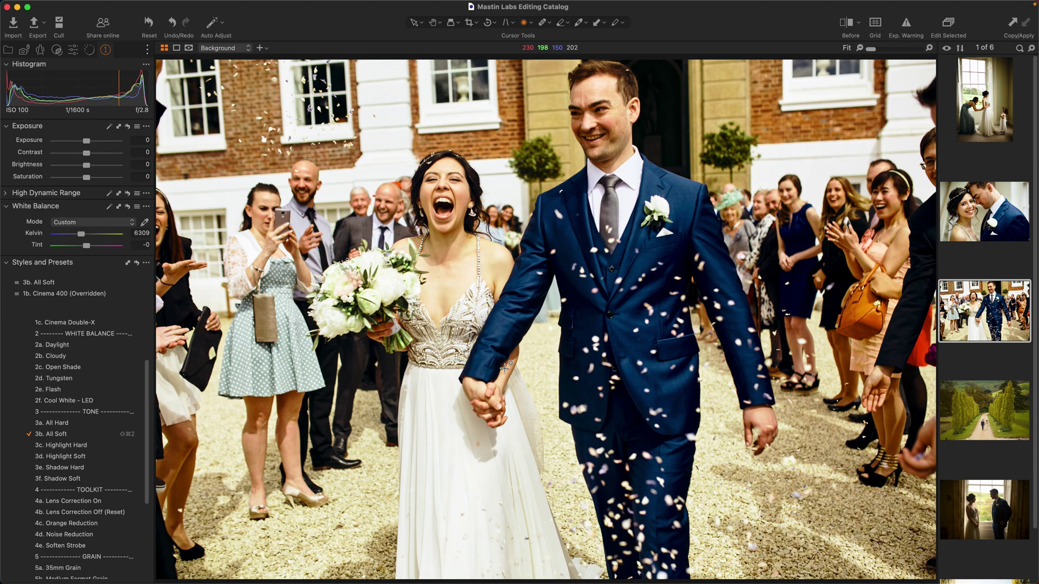
Select the photo of the couple on the tree-lined lane and bring the Cinema Everyday film styles into view.
left_click(995, 403)
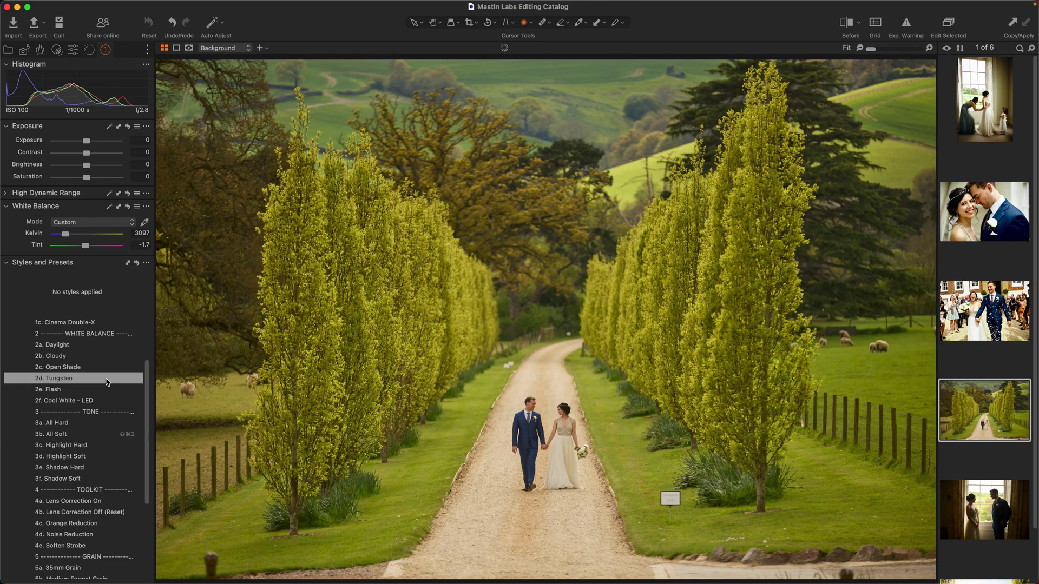
scroll(106, 383, "up", 4)
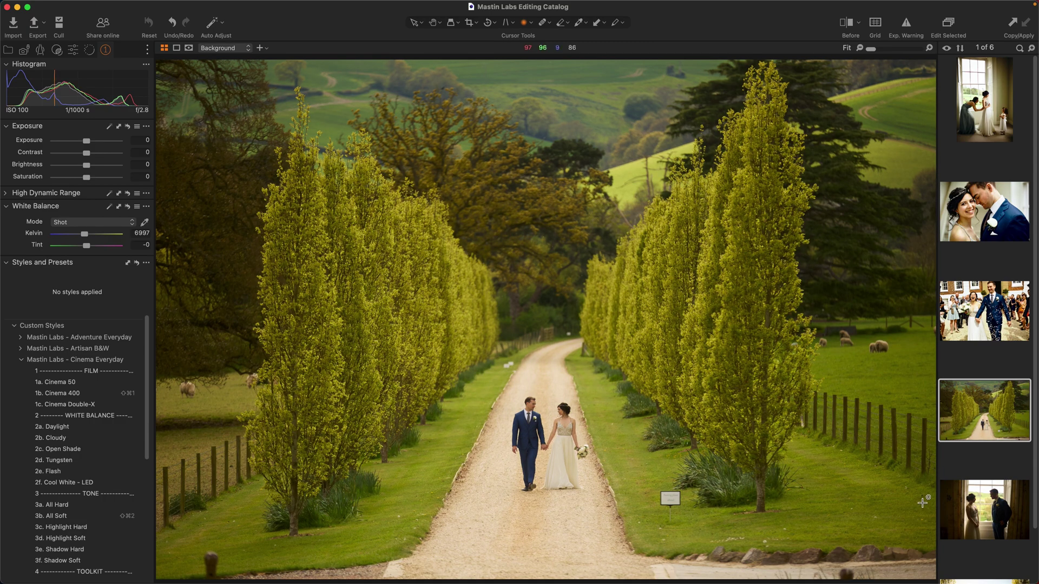
Try assigning Shift+Cmd+1 to the 1a. Cinema 50 style, and remove that shortcut entry.
right_click(65, 381)
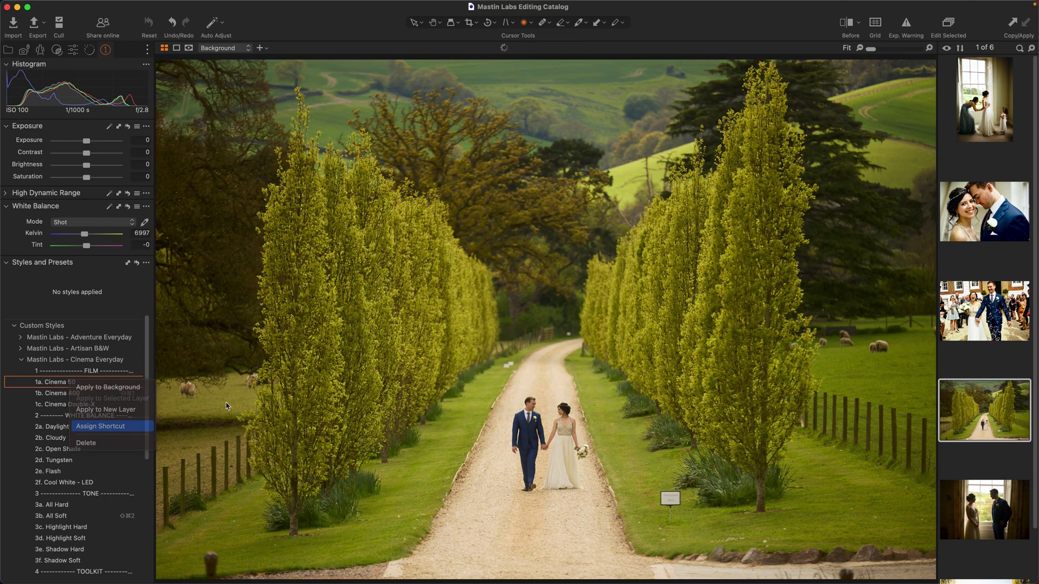
left_click(136, 430)
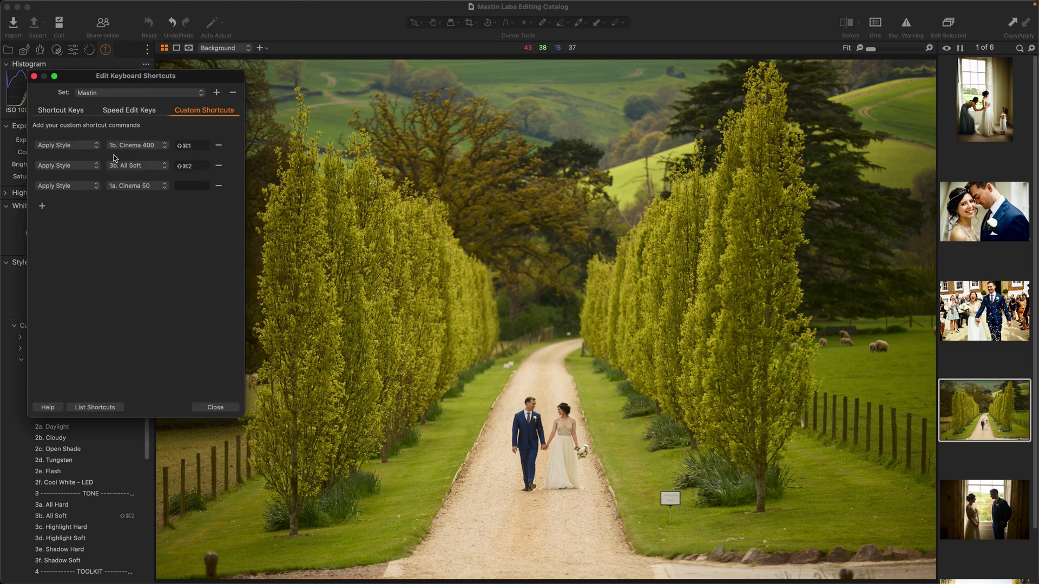
key("super+shift+1")
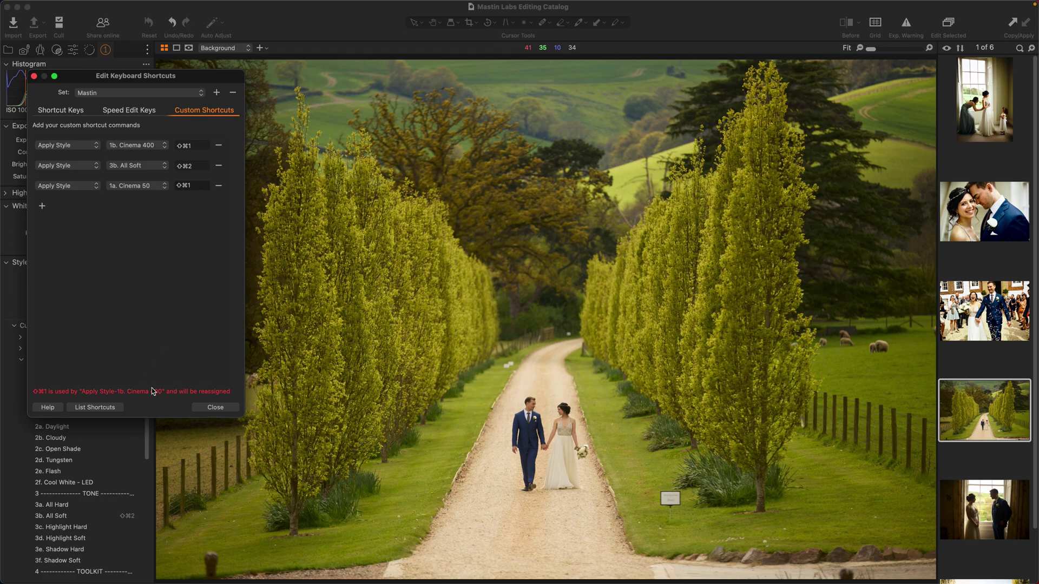
left_click(219, 186)
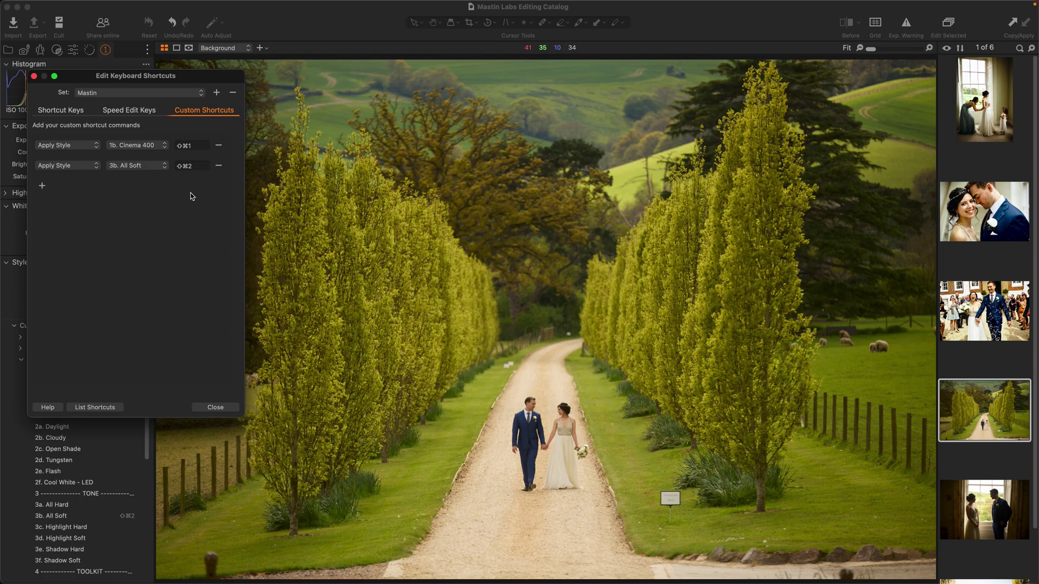
left_click(236, 407)
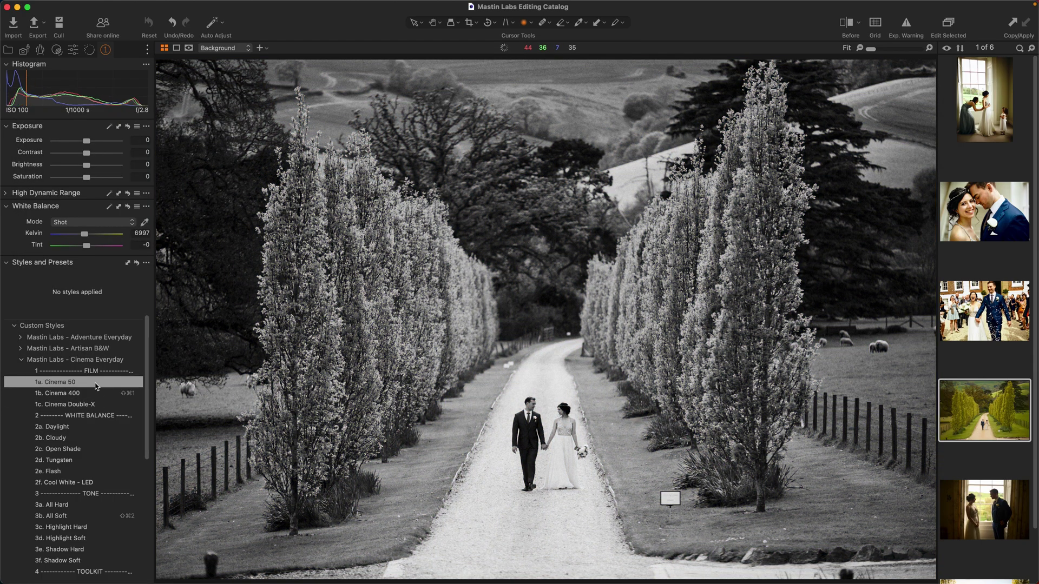
Assign the shortcut Shift+Cmd+S to the 1a. Cinema 50 style and apply that style to the tree-lined lane photo.
right_click(97, 384)
left_click(127, 427)
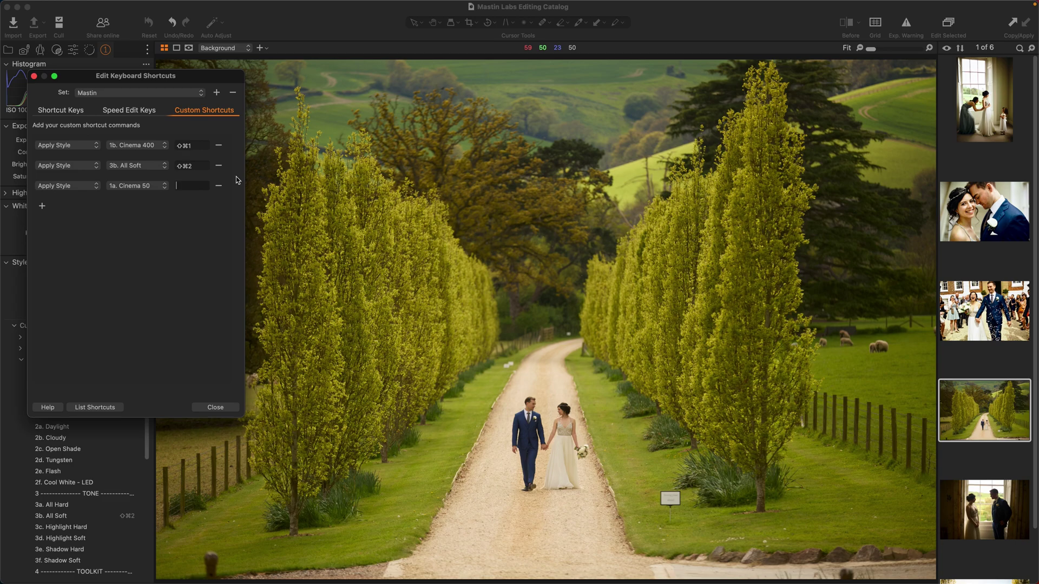
left_click(216, 408)
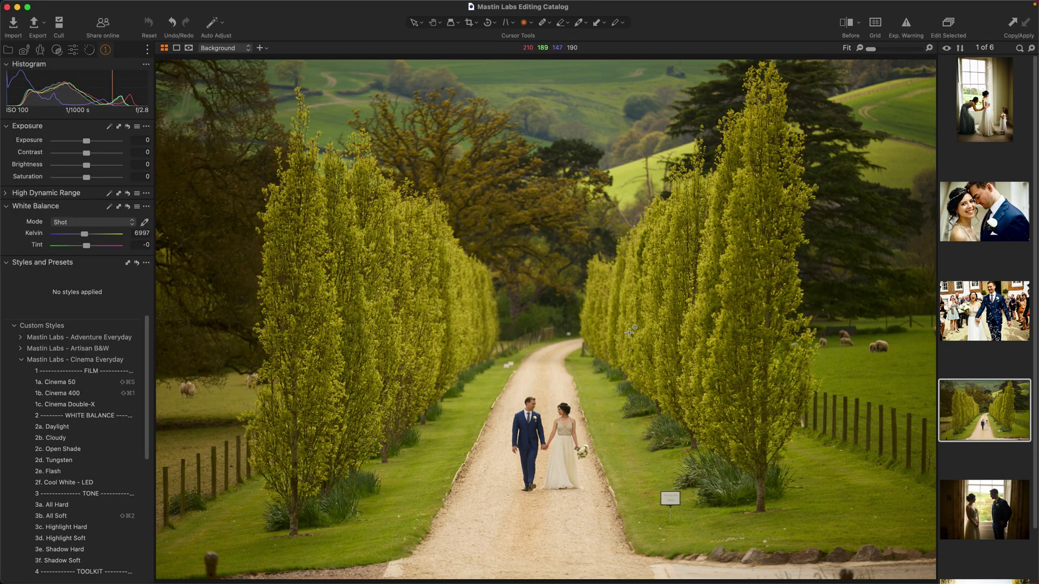
key("shift+super+s")
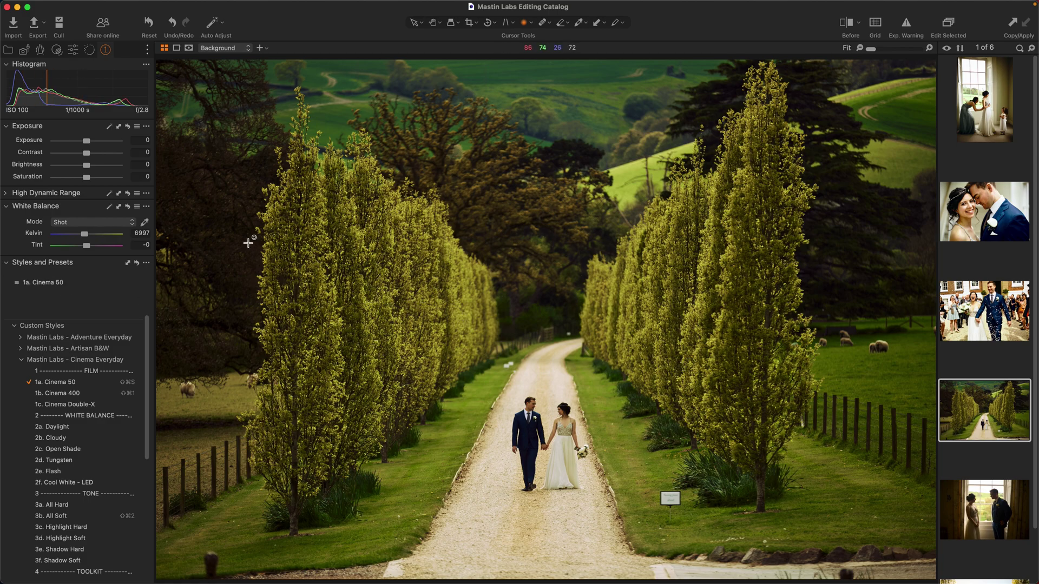
Raise the tree-lined lane photo's exposure to 0.7.
key("q")
scroll(292, 242, "down", 1)
scroll(545, 319, "up", 5)
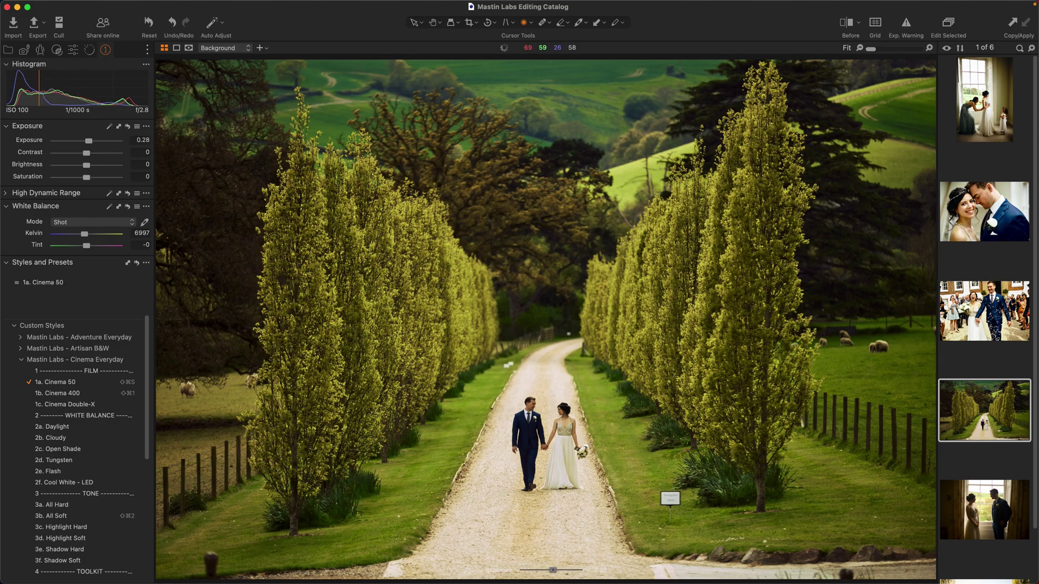
scroll(322, 294, "up", 2)
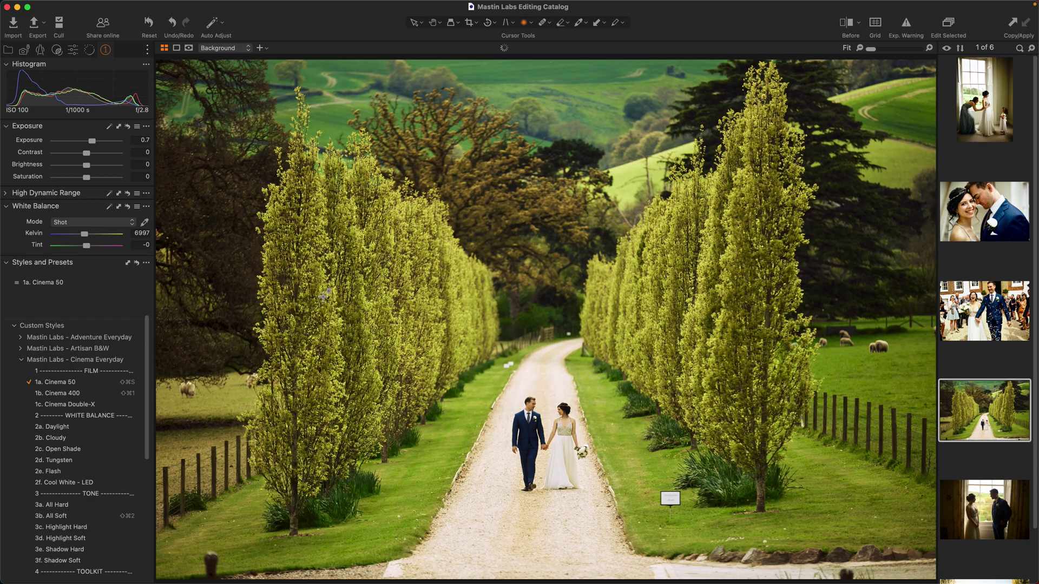
Set the tree-lined lane photo's white balance to Kelvin 5884 and tint 4.9.
key("x")
scroll(323, 298, "up", 5)
scroll(416, 455, "up", 2)
scroll(323, 304, "down", 5)
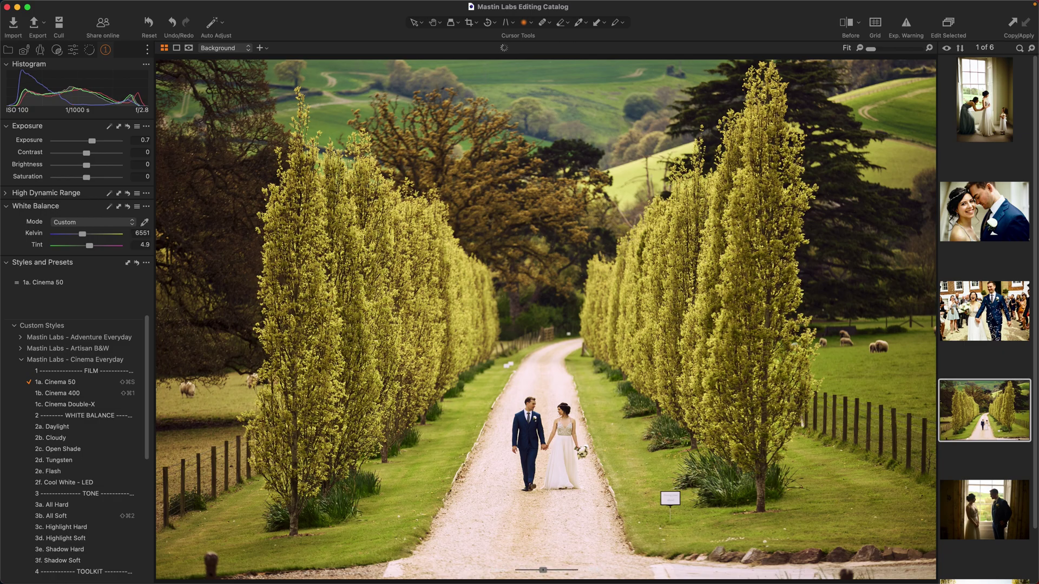
scroll(323, 304, "down", 2)
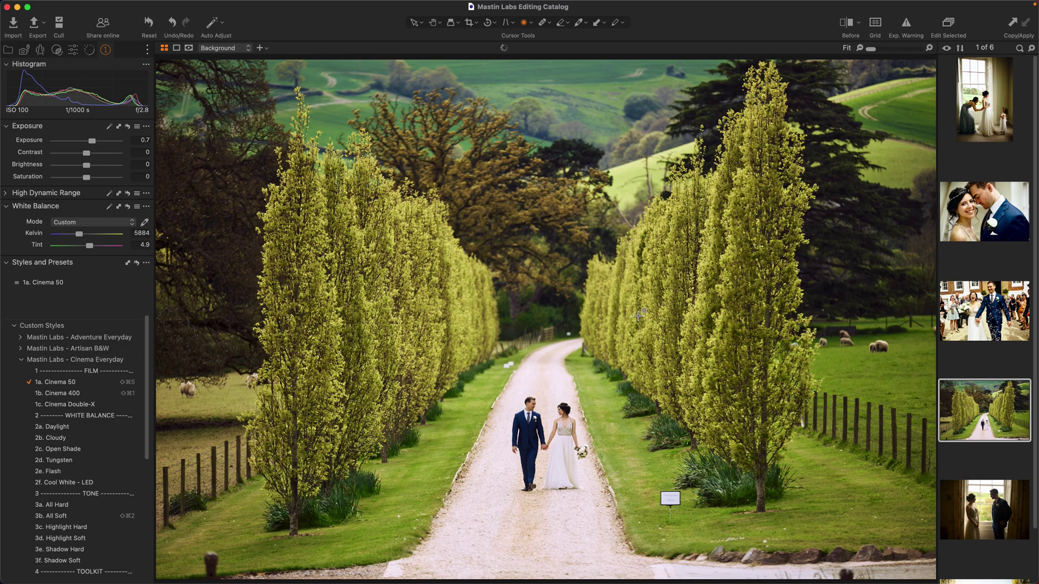
Compare the lane photo before and after editing with the split view.
key("y")
left_click_drag(545, 319, 584, 319)
scroll(980, 540, "down", 3)
Select the window couple photo, turn off the before/after view, and assign Shift+Cmd+A to the 1c. Cinema Double-X style.
left_click(989, 430)
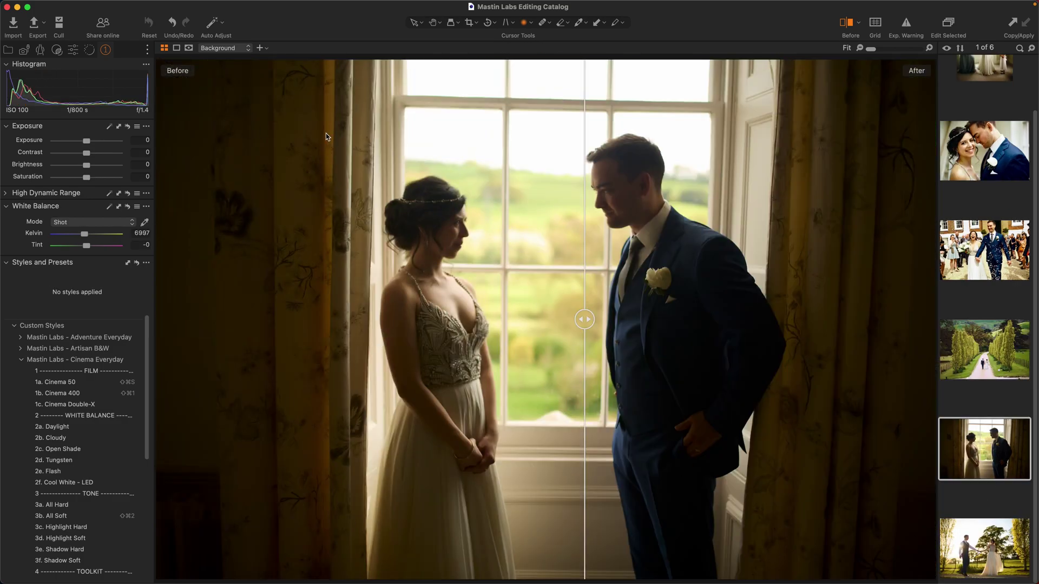
key("y")
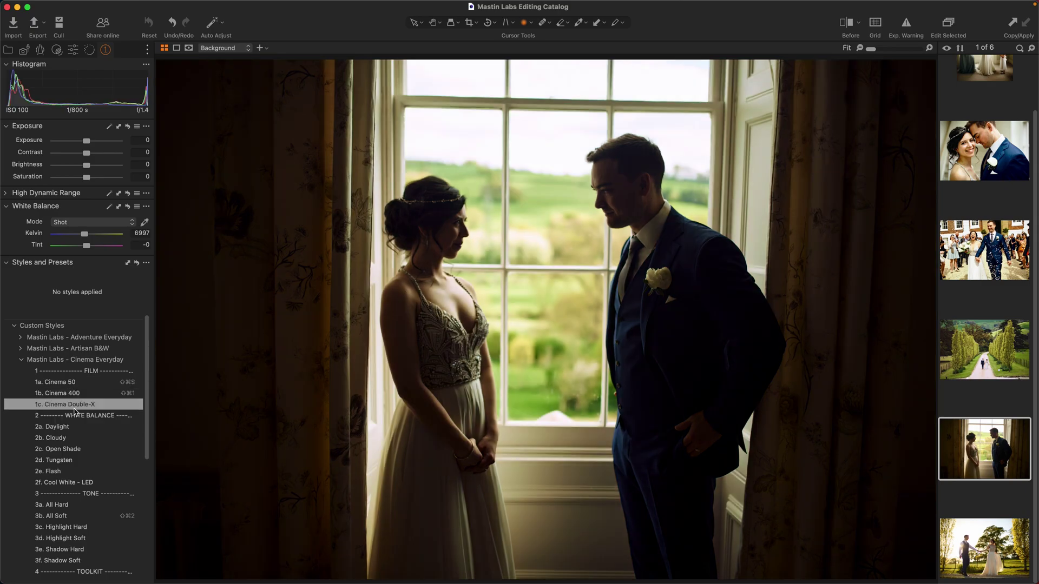
right_click(76, 405)
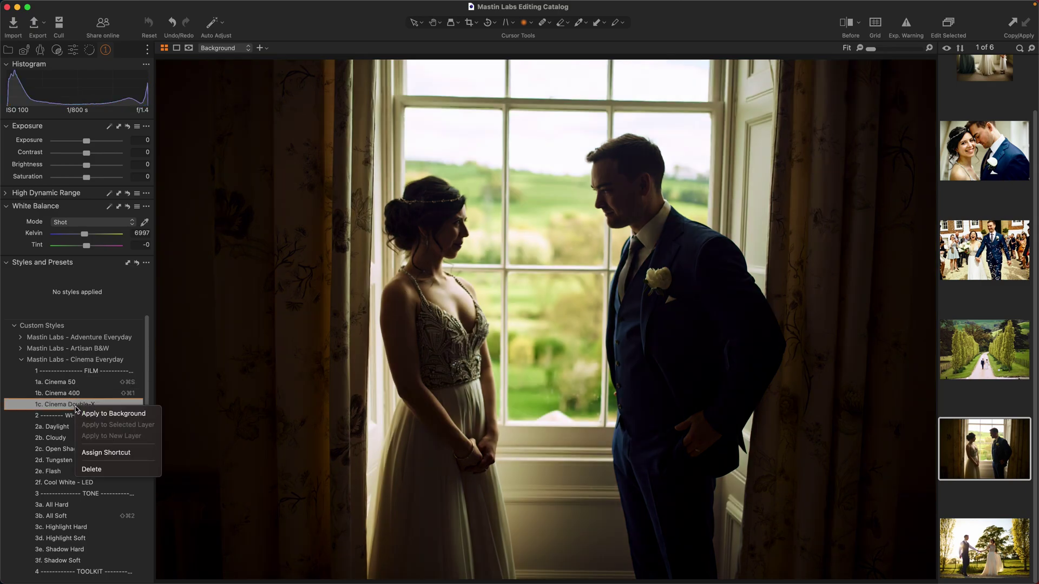
left_click(108, 452)
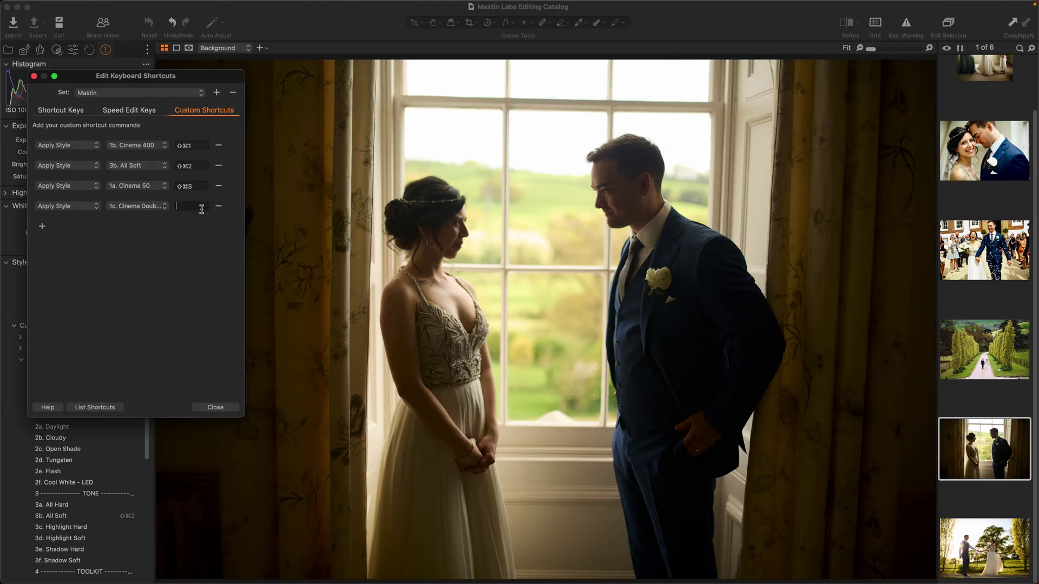
key("shift+super+d")
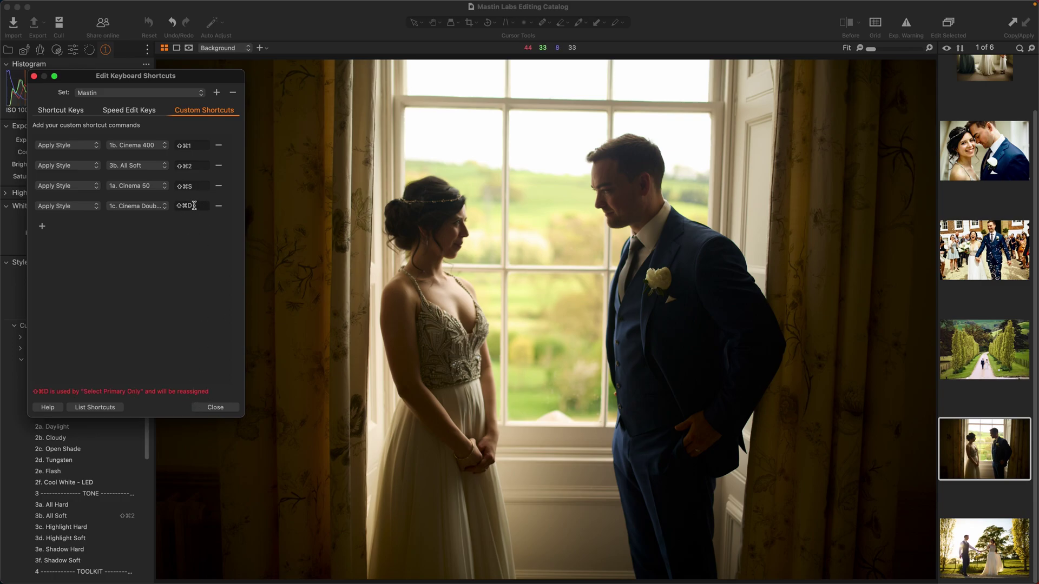
key("shift+super+s")
key("shift+super+a")
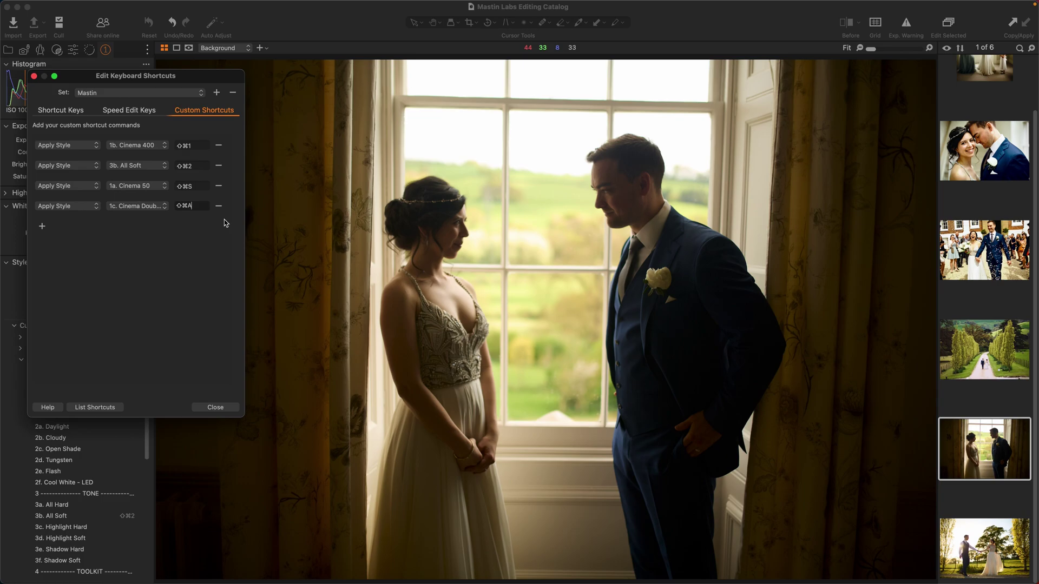
left_click(217, 408)
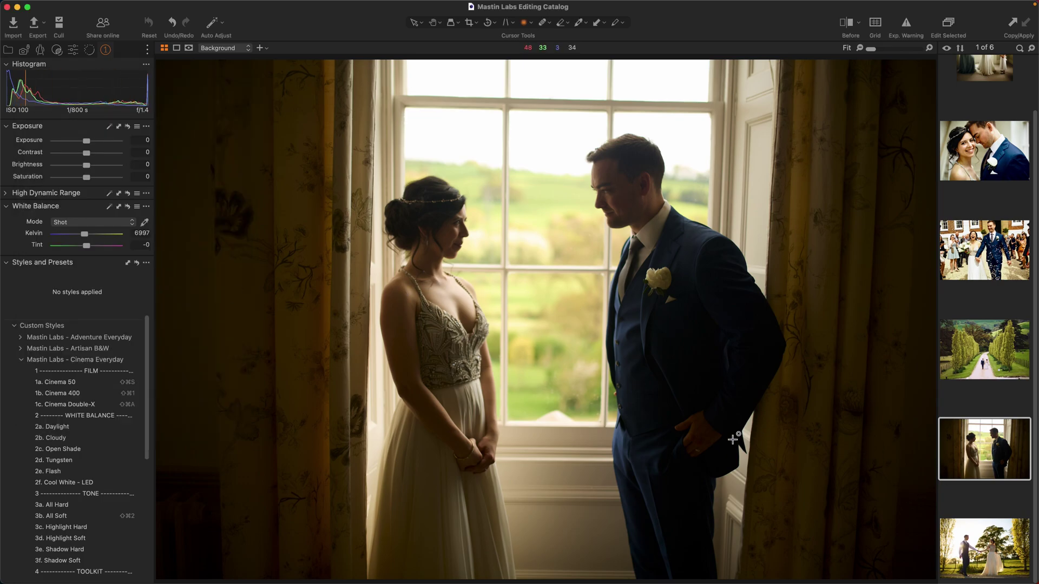
Try the Cinema 50, Cinema 400 and Cinema Double-X styles on the window couple photo, and undo all three.
key("super+z")
key("shift+super+s")
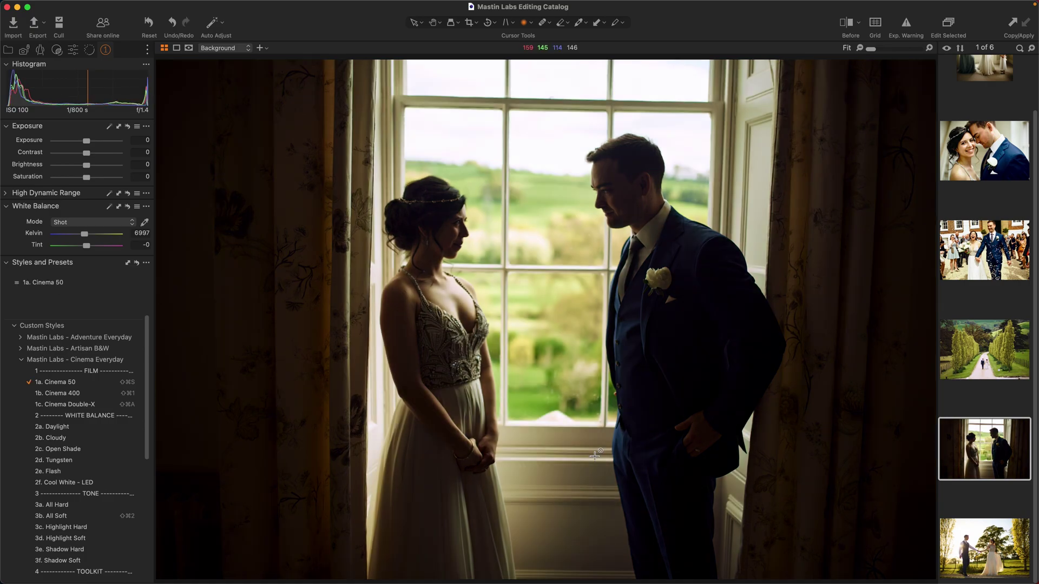
key("shift+super+1")
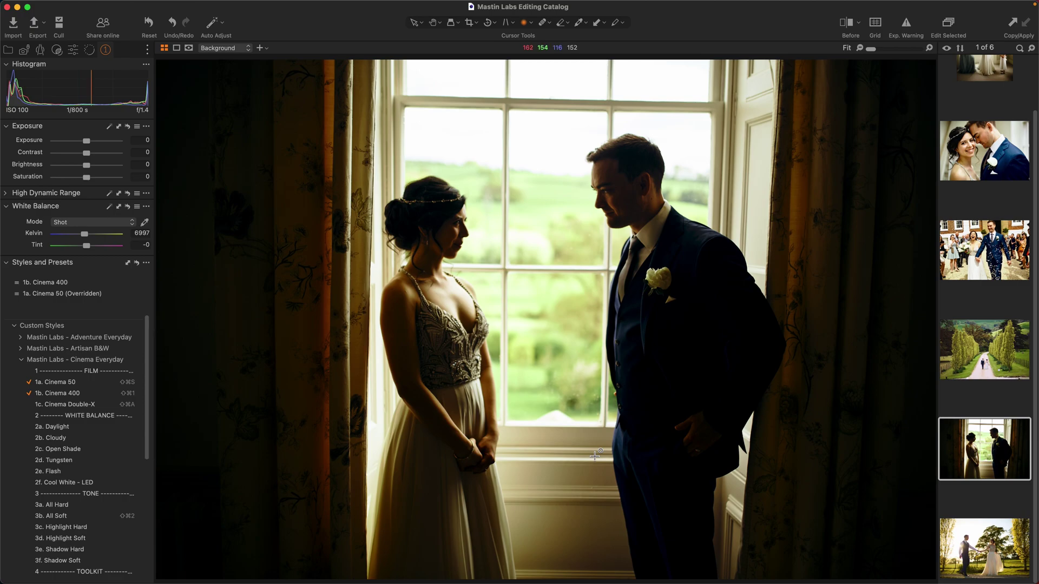
key("shift+super+a")
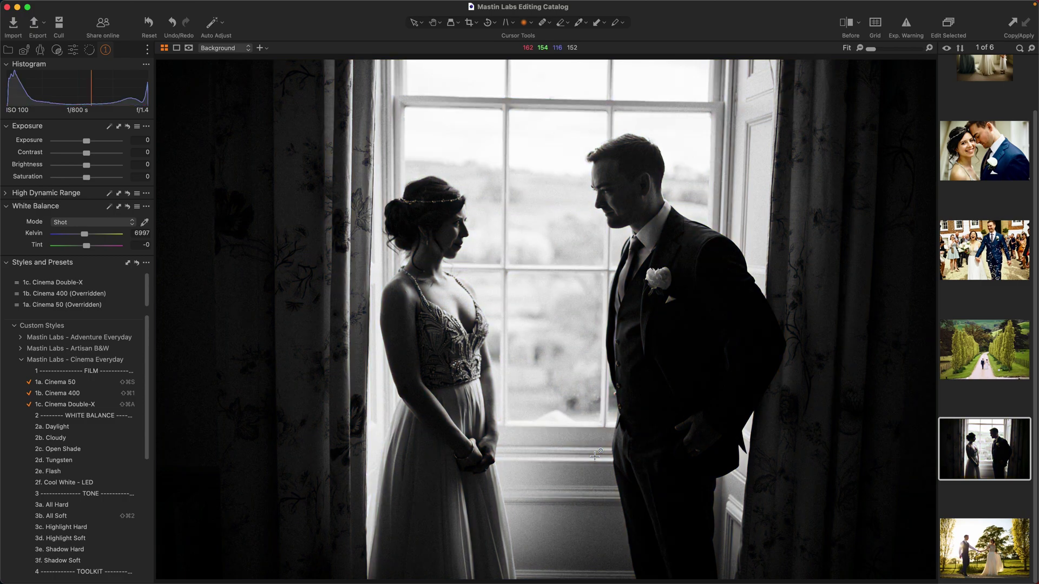
key("super+z")
key("super+z")
key("super+z")
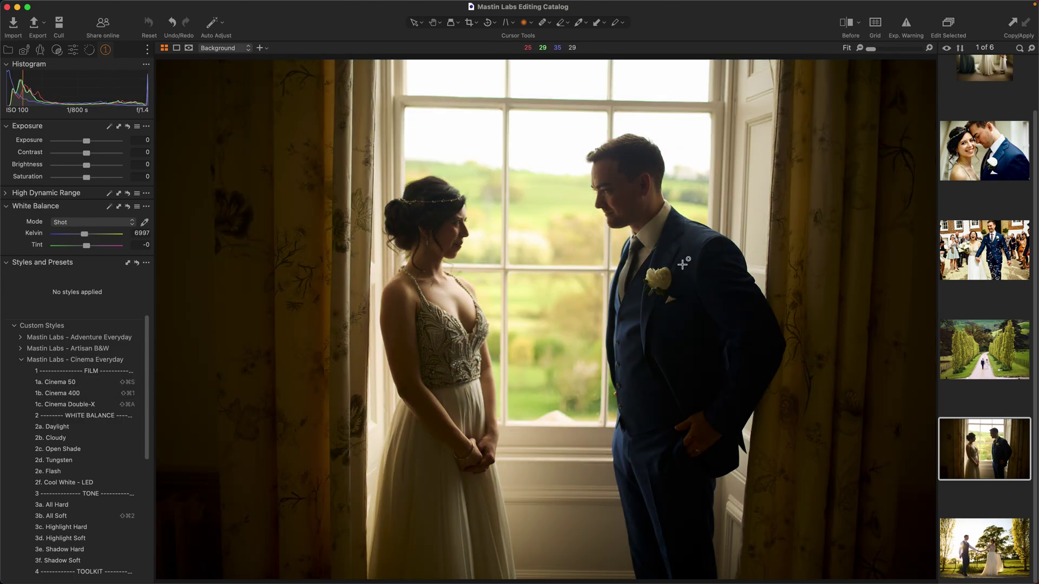
Straighten the window couple photo along the window's upper horizontal bar.
key("r")
left_click_drag(713, 102, 545, 103)
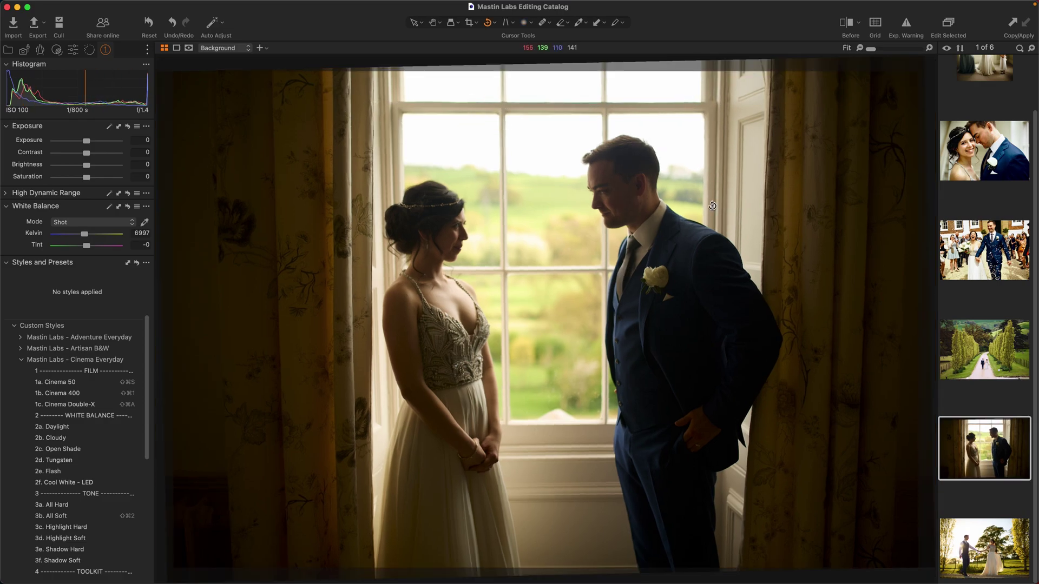
key("v")
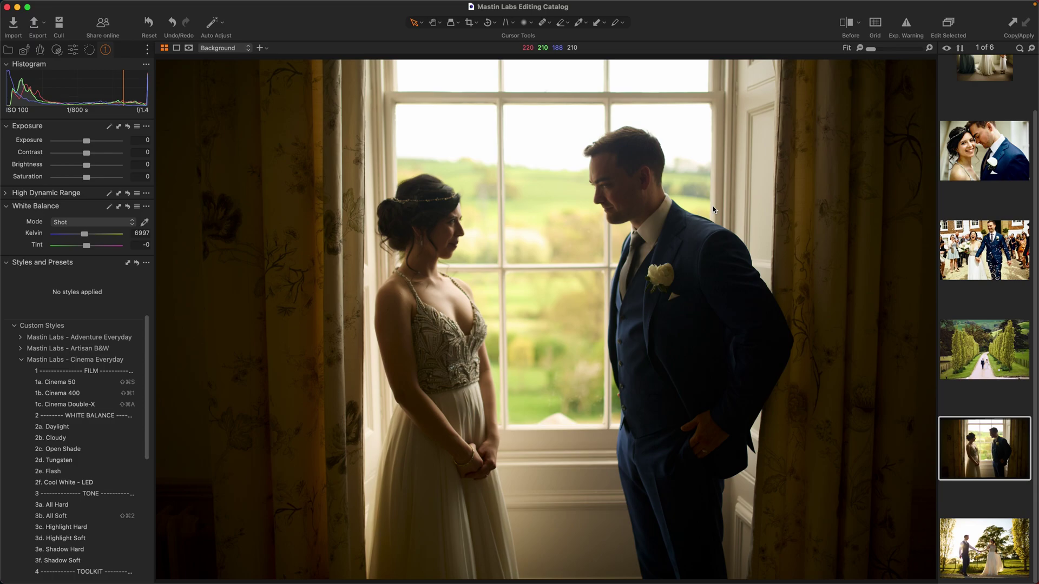
Apply the 1c. Cinema Double-X style to the window couple photo and raise its exposure to 0.88.
key("shift+super+a")
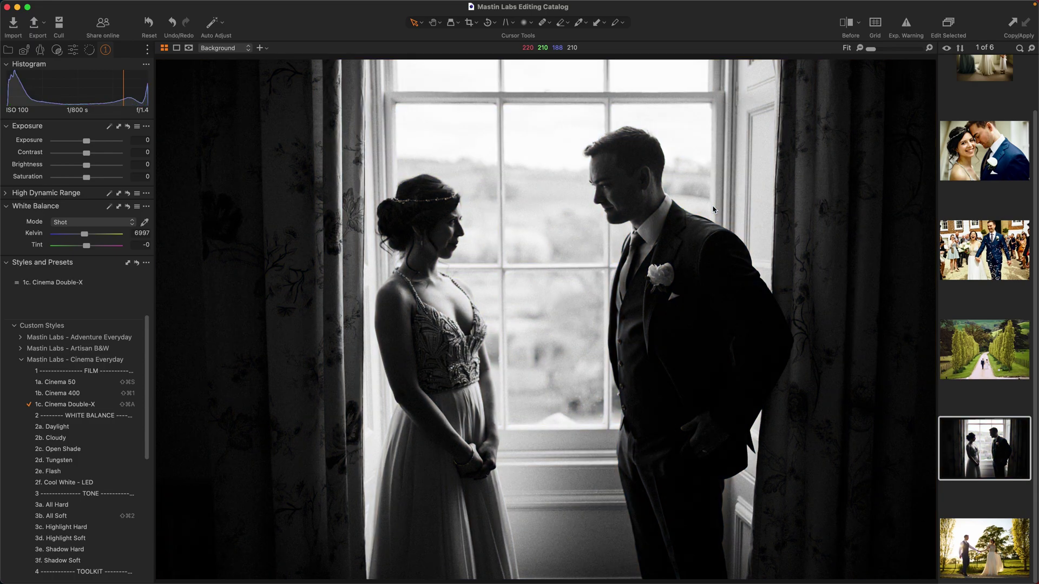
key("q")
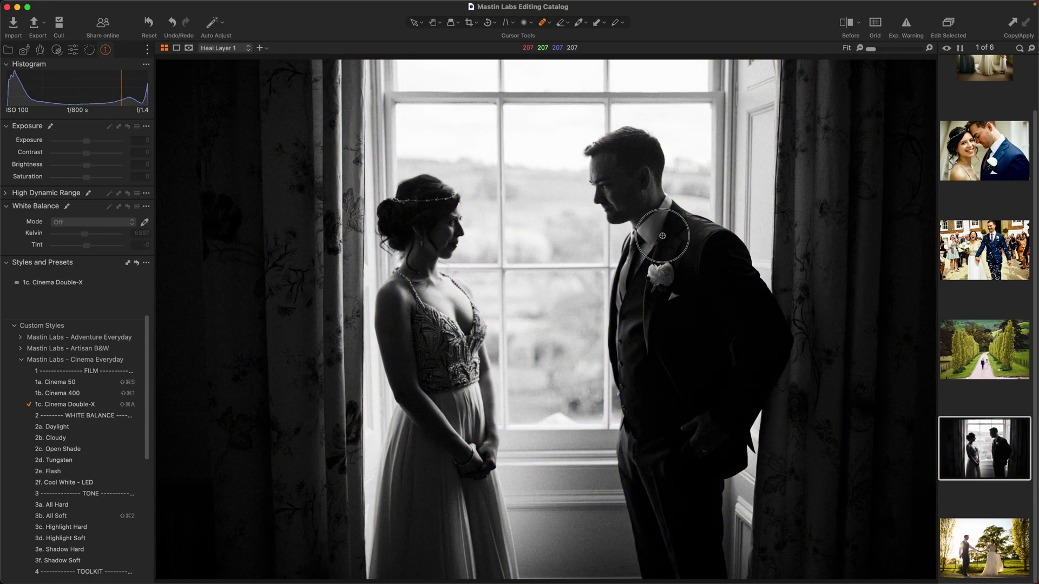
scroll(662, 236, "up", 1)
scroll(545, 319, "up", 8)
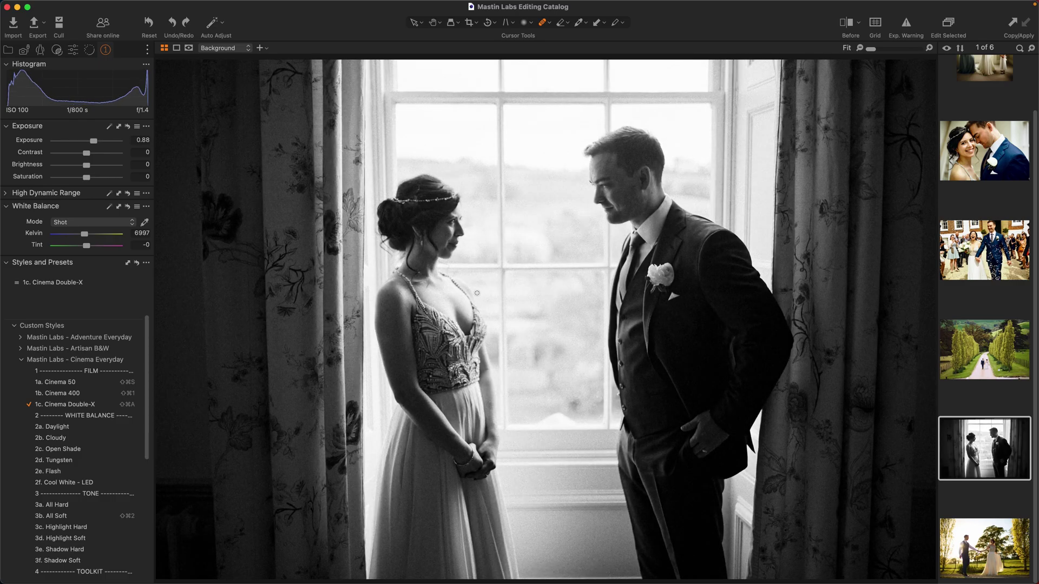
Add the 3b. All Soft style to the window couple photo and lower its exposure to 0.5.
key("shift+super+2")
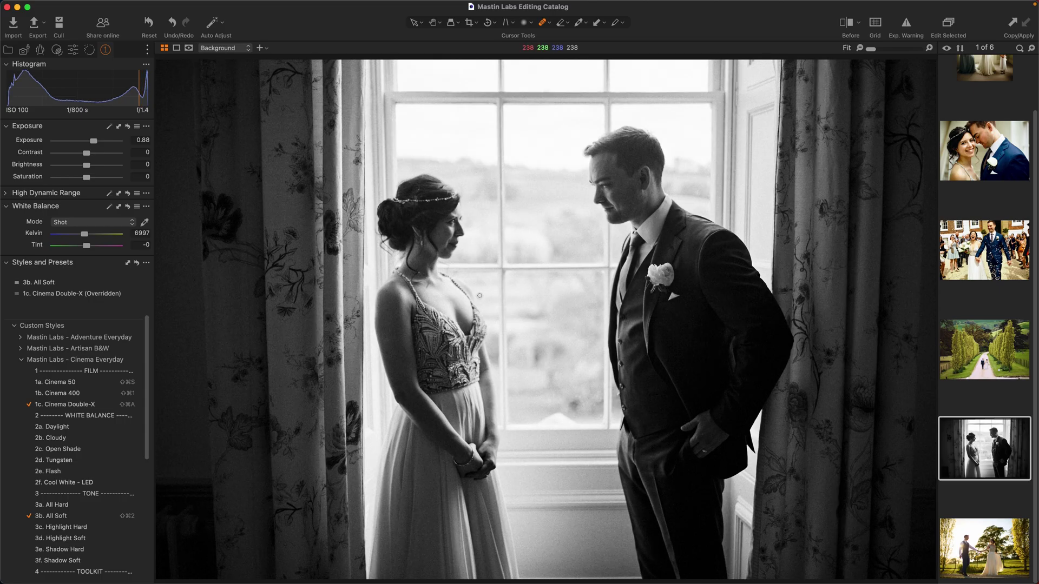
key("q")
scroll(545, 286, "down", 4)
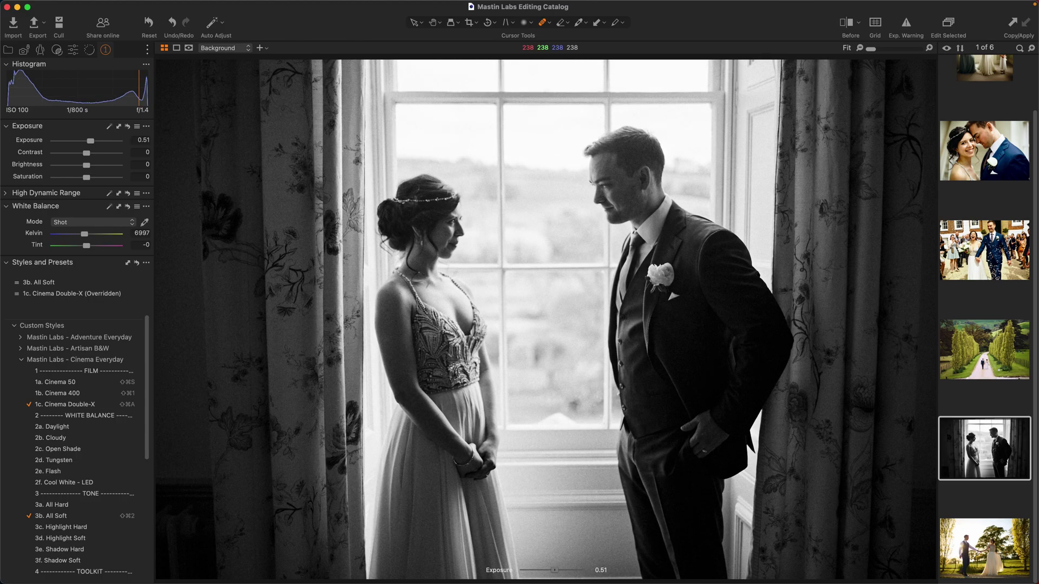
scroll(545, 285, "down", 1)
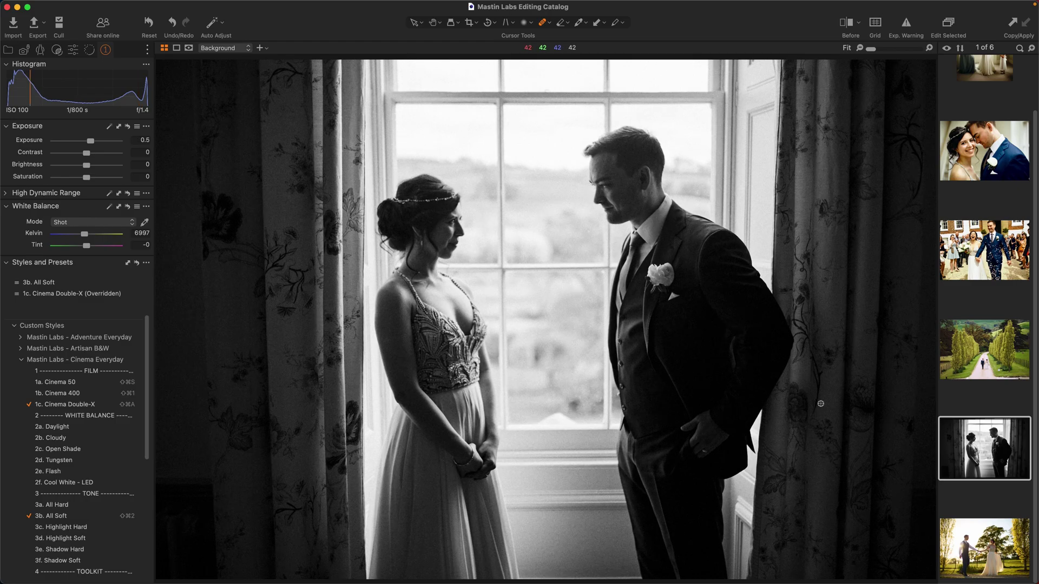
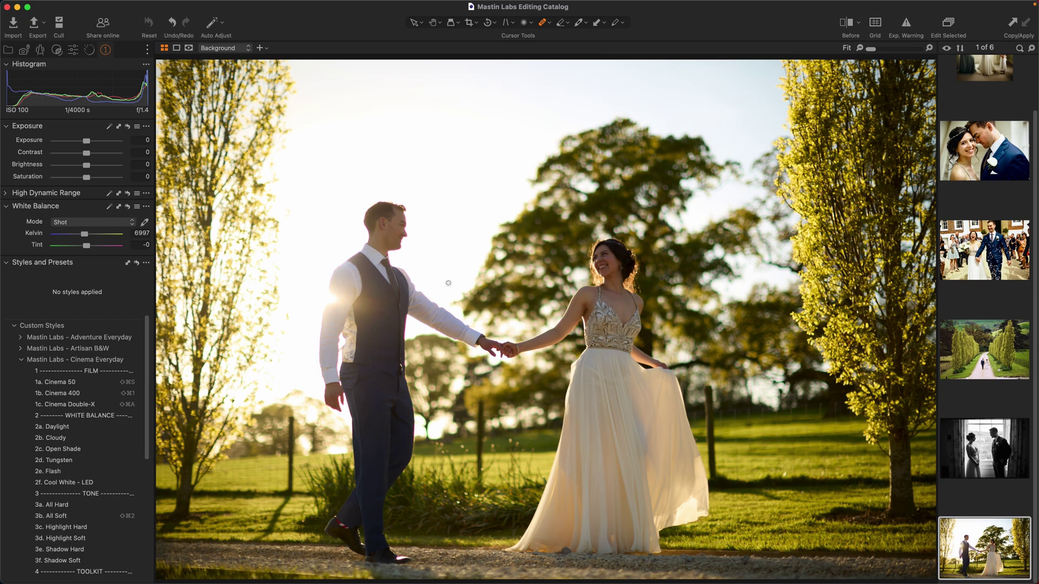
Apply the 1b. Cinema 400 style to the backlit photo of the couple holding hands and raise its exposure to 0.84.
key("shift+super+1")
key("w")
key("q")
scroll(426, 238, "up", 3)
scroll(425, 232, "up", 10)
scroll(424, 232, "up", 1)
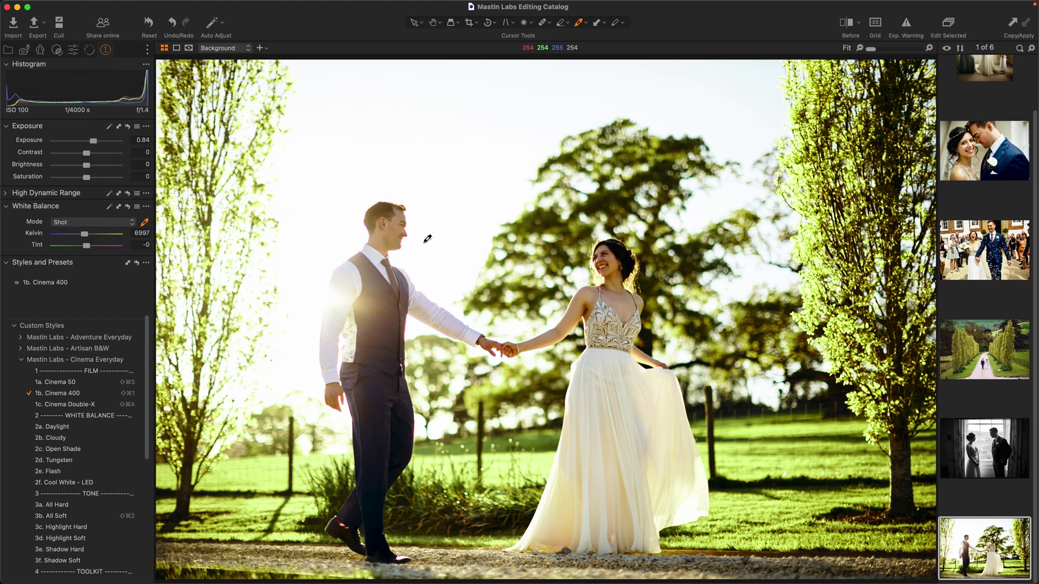
Cool the white balance of the backlit couple photo to 6125 Kelvin with a tint of 0.7.
key("z")
key("x")
scroll(436, 236, "down", 4)
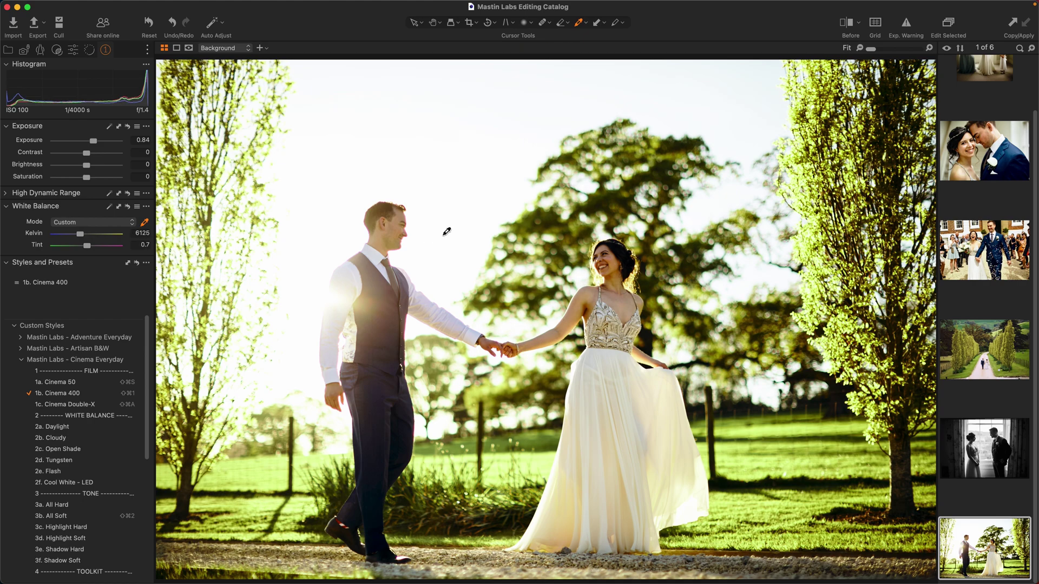
Brighten the backlit couple photo further to an exposure of 1.66.
scroll(457, 239, "up", 3)
scroll(457, 240, "up", 4)
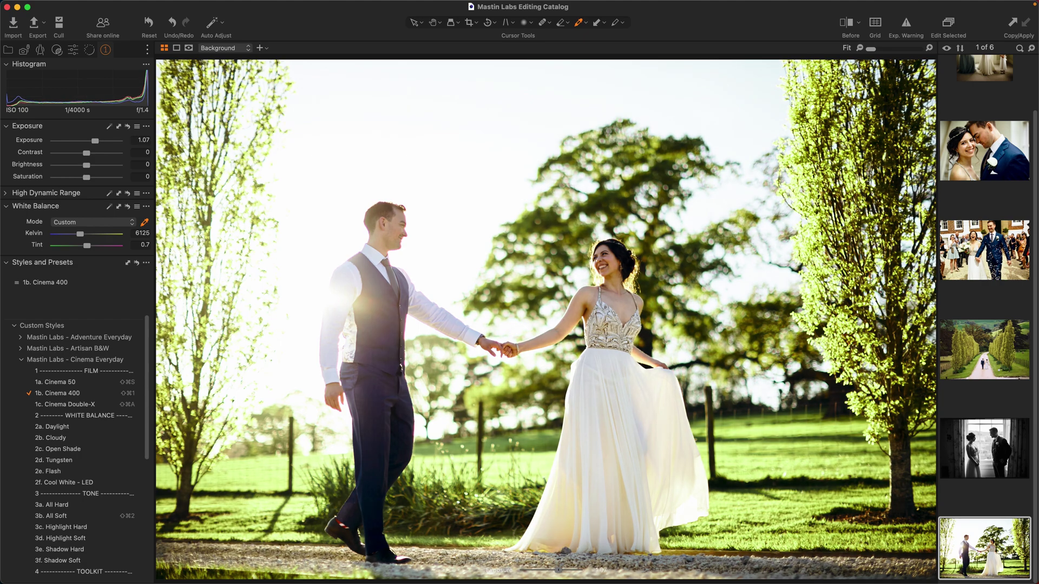
scroll(509, 338, "up", 10)
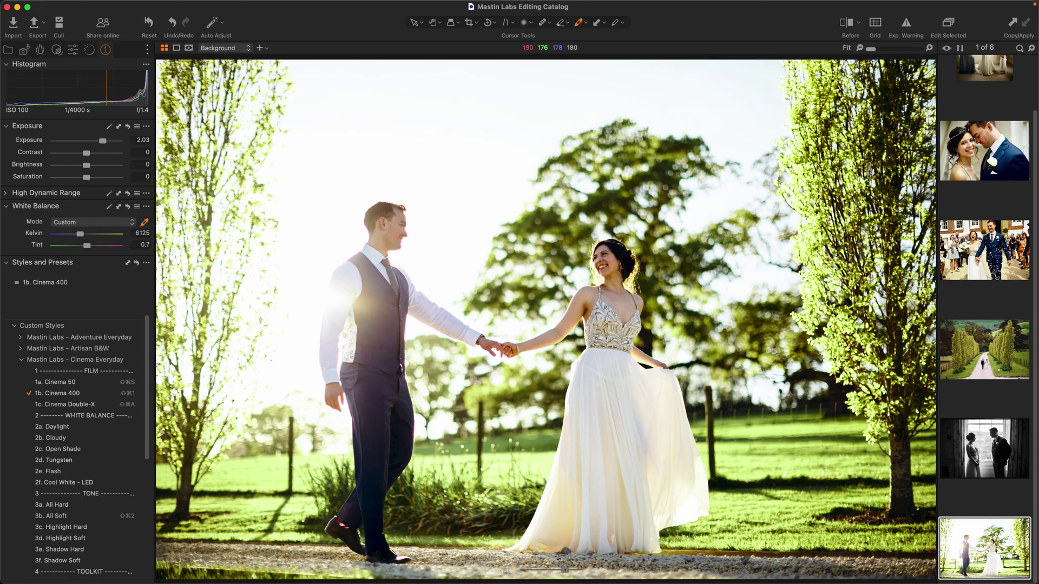
scroll(506, 276, "down", 4)
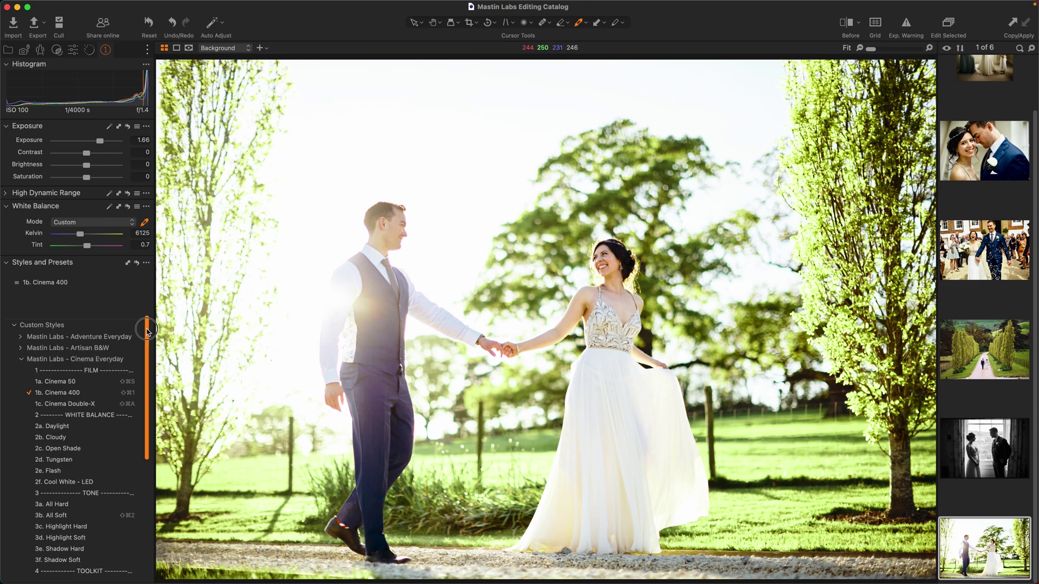
left_click_drag(147, 329, 147, 449)
scroll(77, 389, "up", 5)
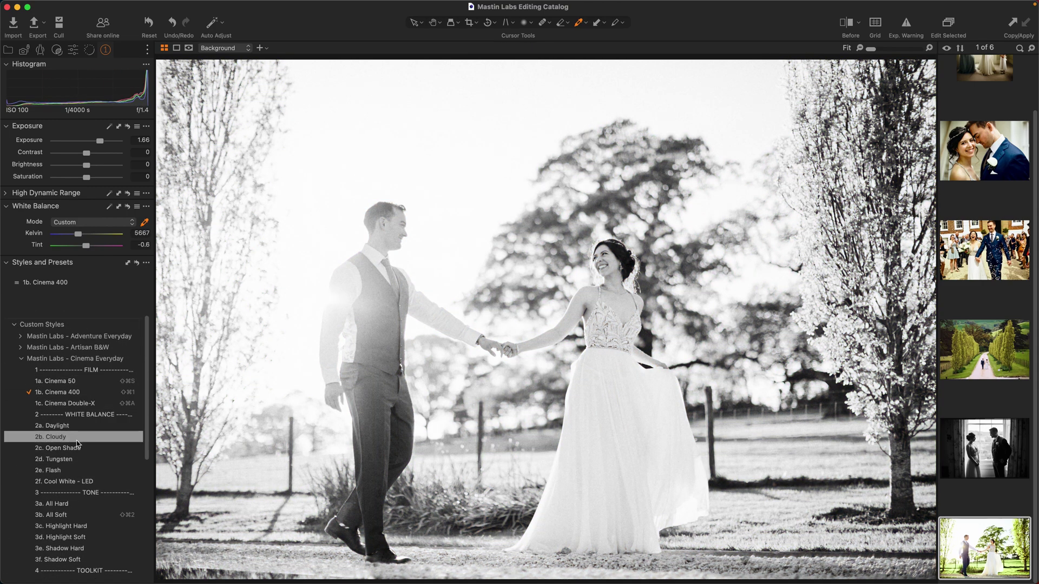
scroll(76, 440, "down", 2)
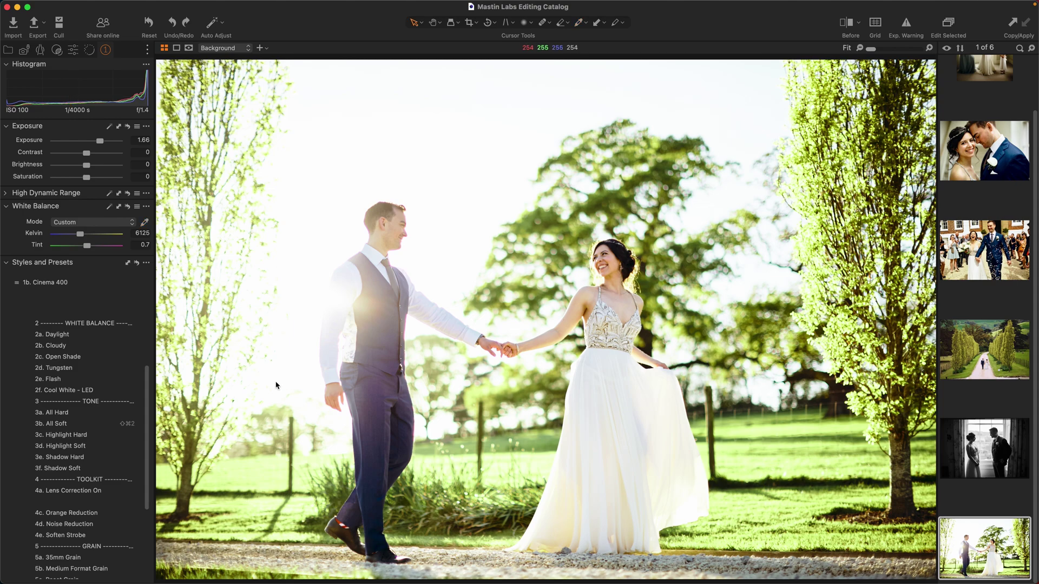
Select all six photos and compare their before and after versions with the split slider, finishing with the comparison off.
key("super+a")
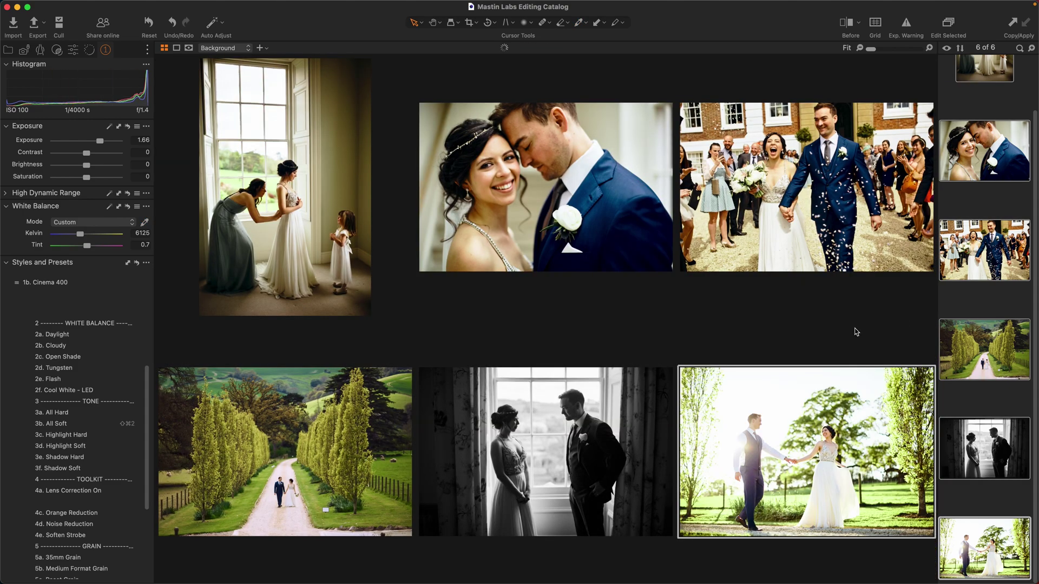
key("y")
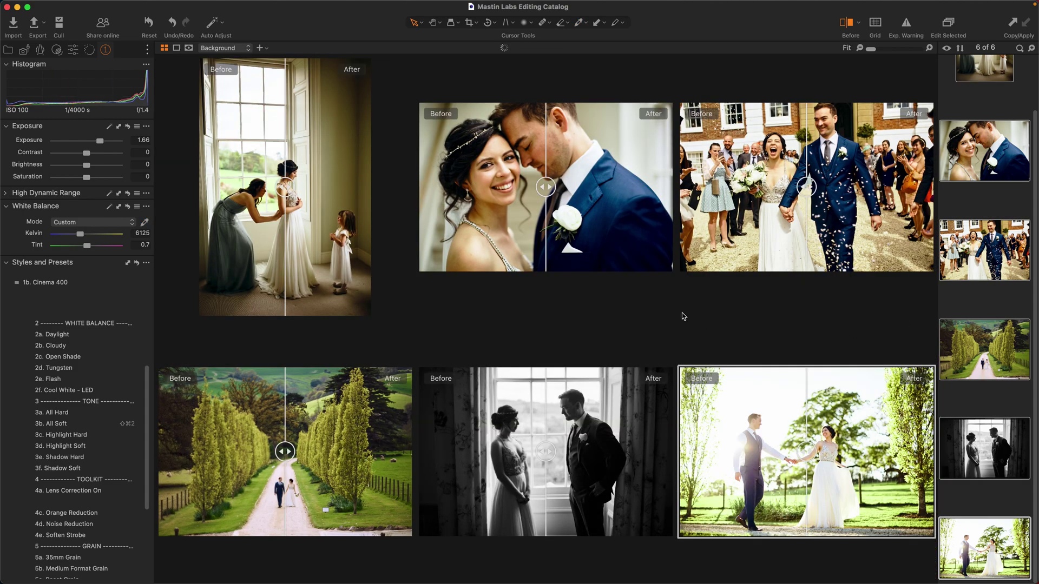
left_click_drag(550, 205, 733, 248)
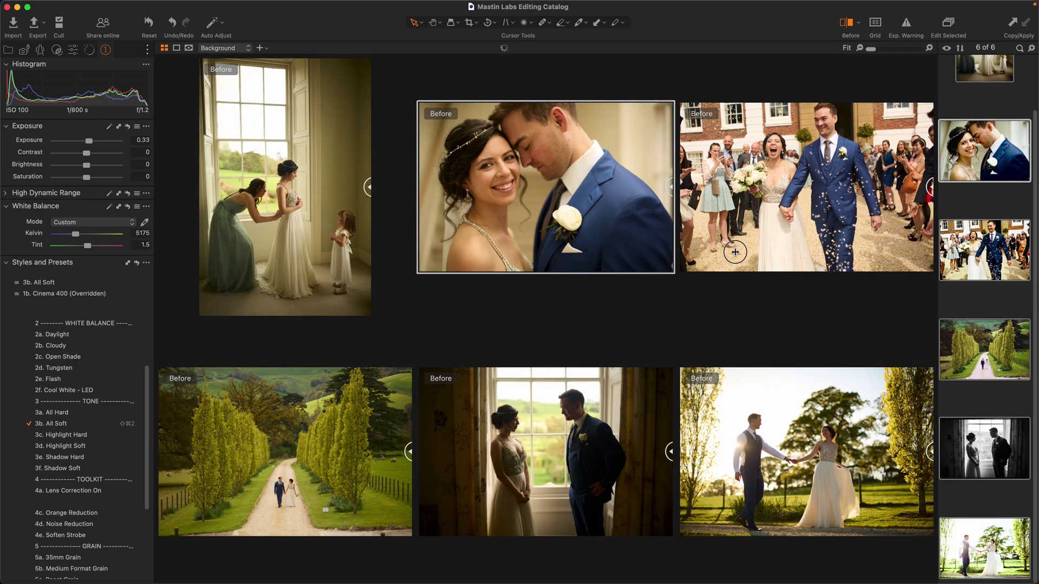
left_click_drag(619, 255, 521, 312)
key("y")
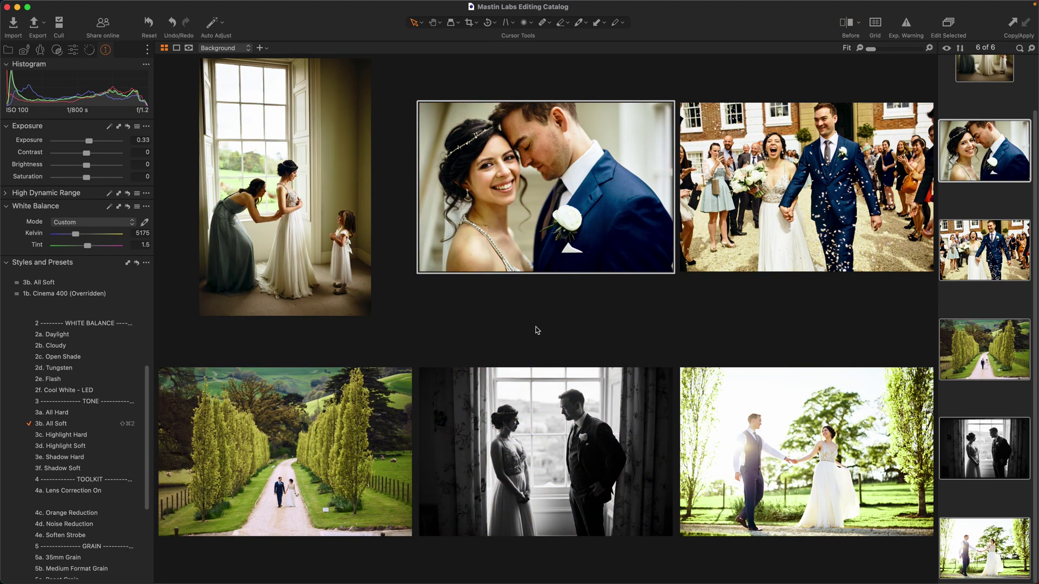